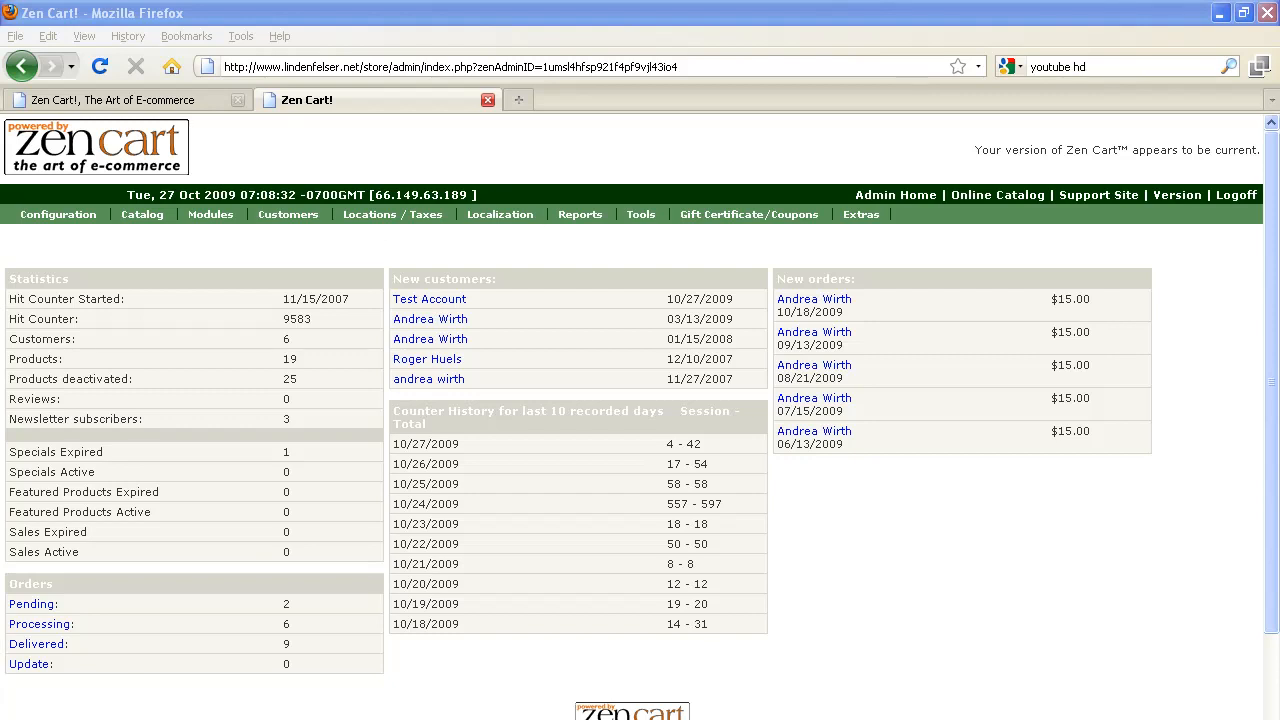
- Create a top-level category named Gift Certificates with the same text as its description and save it
{"action": "mouse_move", "coordinate": [142, 214]}
{"action": "left_click", "coordinate": [150, 236]}
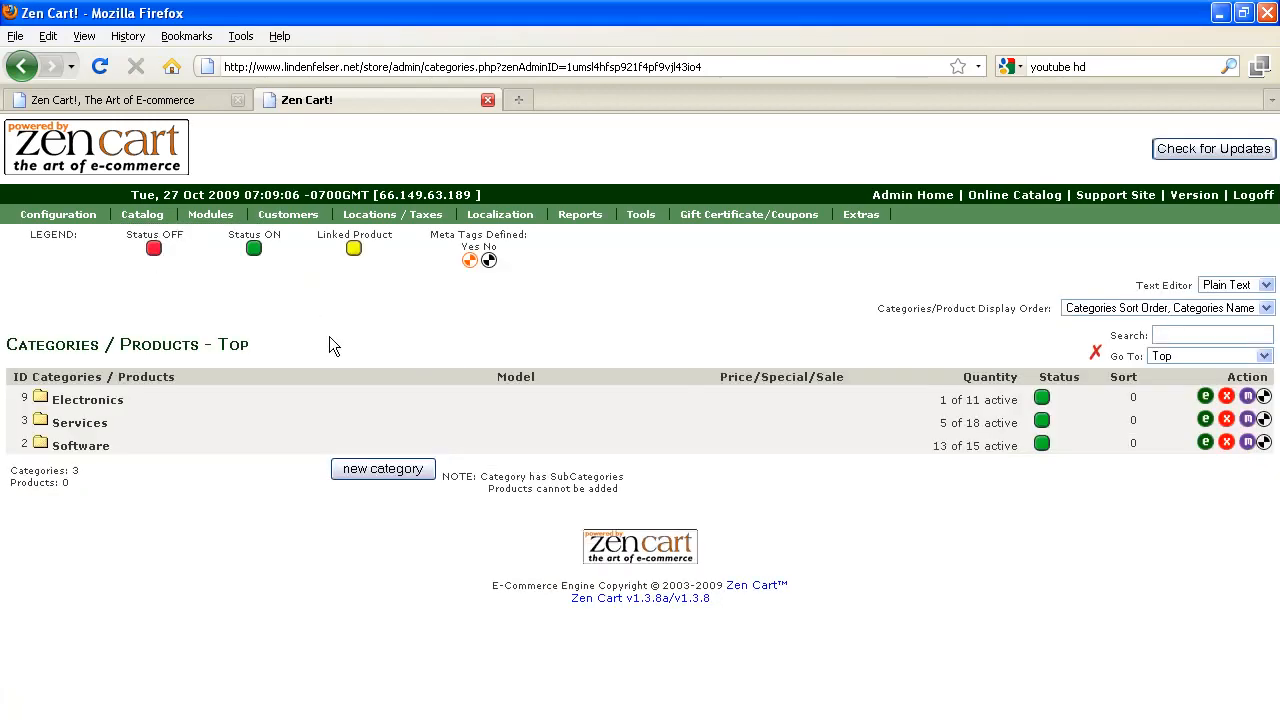
{"action": "left_click", "coordinate": [383, 469]}
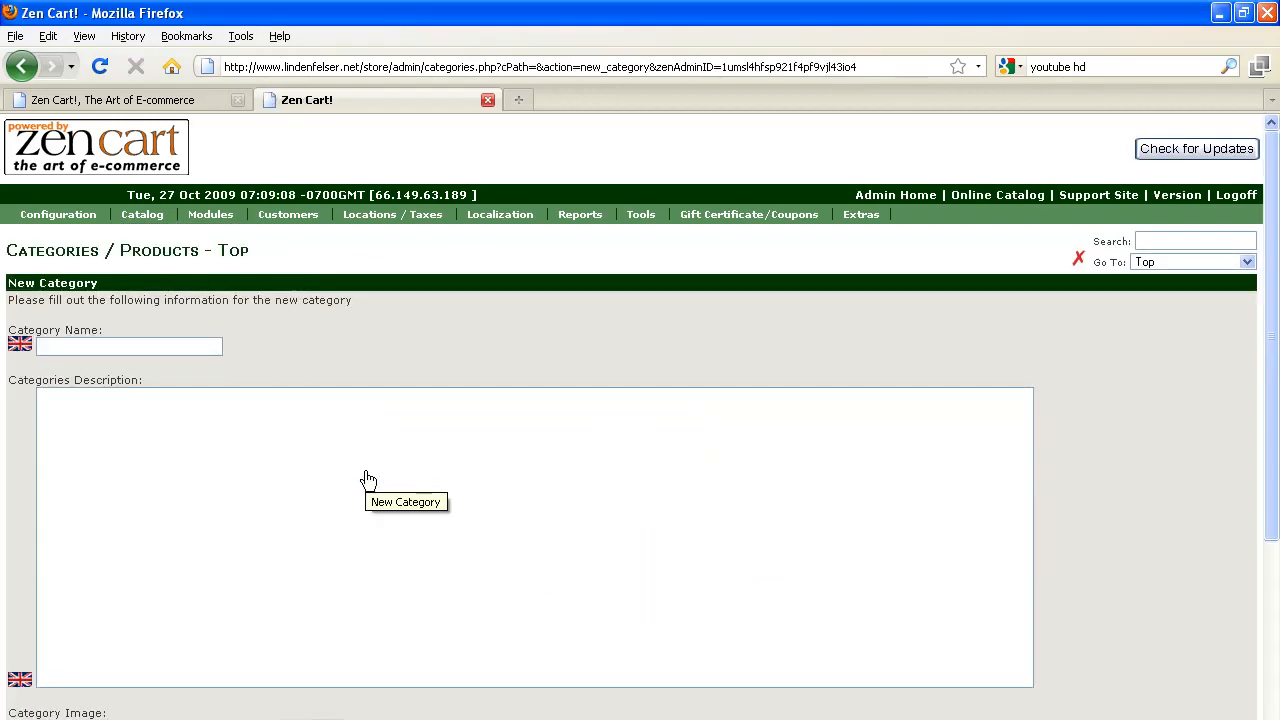
{"action": "left_click", "coordinate": [110, 345]}
{"action": "type", "text": "Gift Ce"}
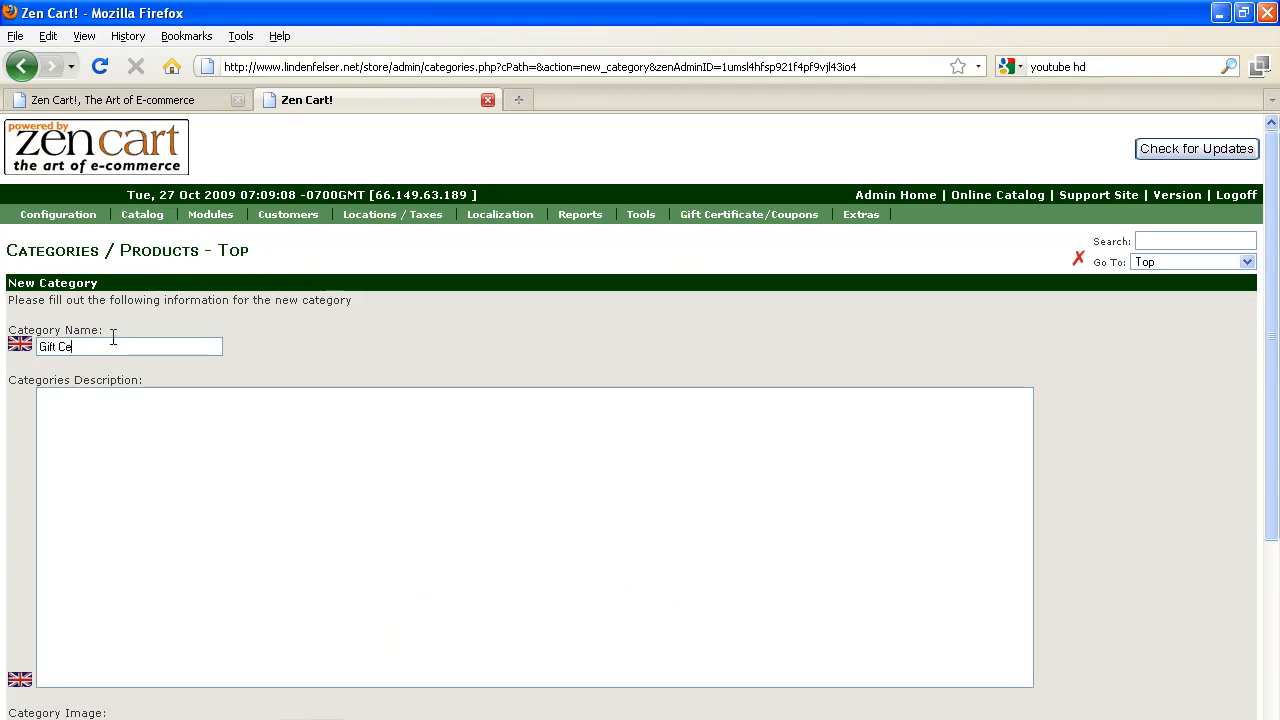
{"action": "type", "text": "rtificates"}
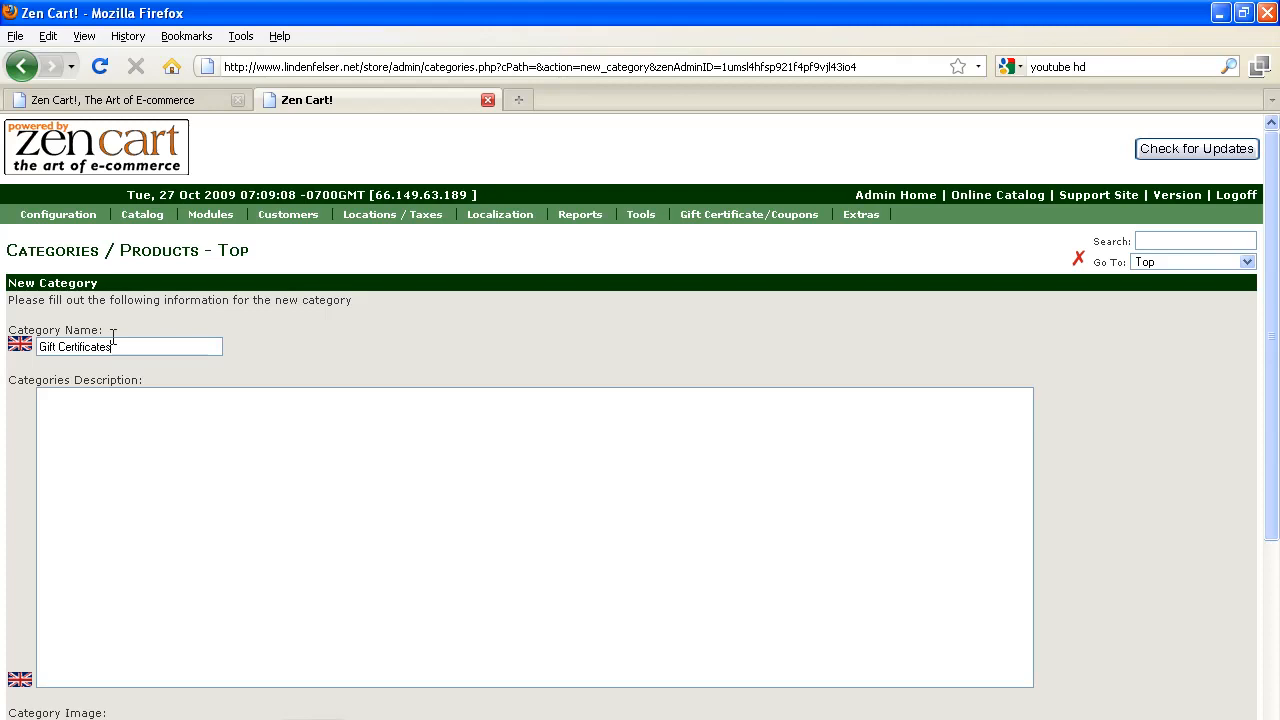
{"action": "scroll", "coordinate": [337, 686], "scroll_direction": "down", "scroll_amount": 2}
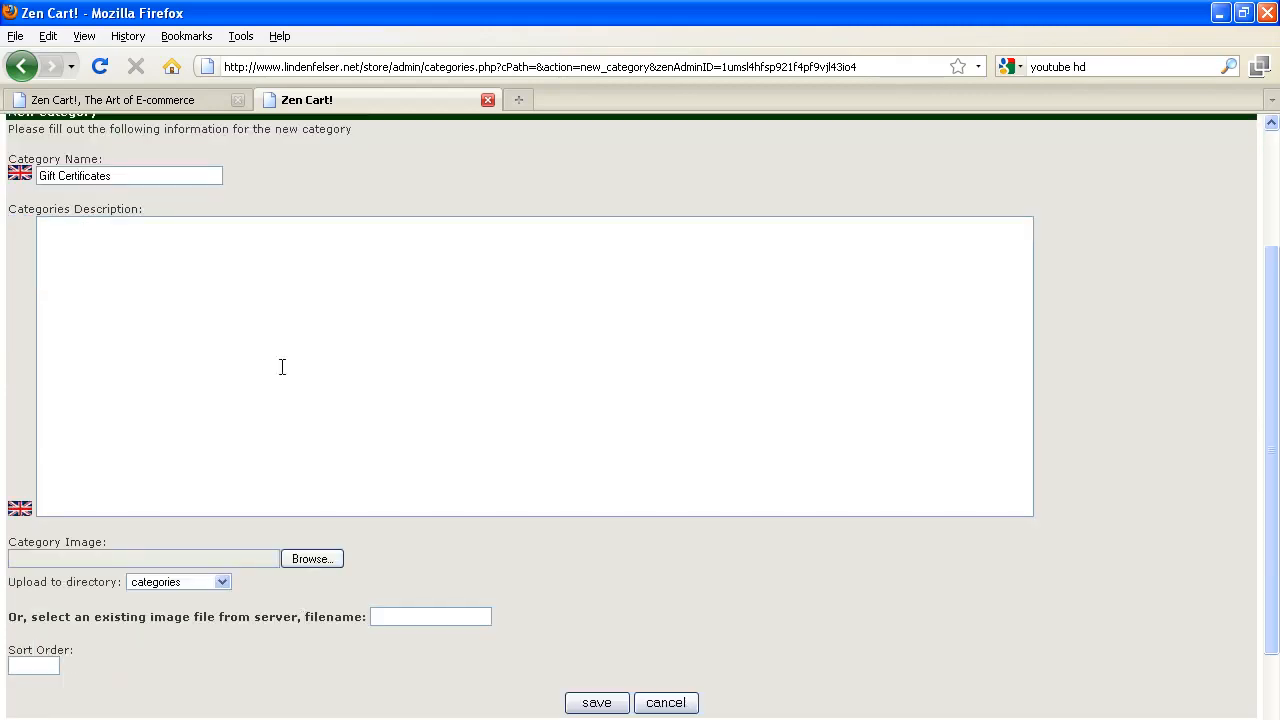
{"action": "key", "text": "ctrl+a"}
{"action": "key", "text": "ctrl+c"}
{"action": "left_click", "coordinate": [86, 331]}
{"action": "key", "text": "ctrl+v"}
{"action": "left_click", "coordinate": [597, 703]}
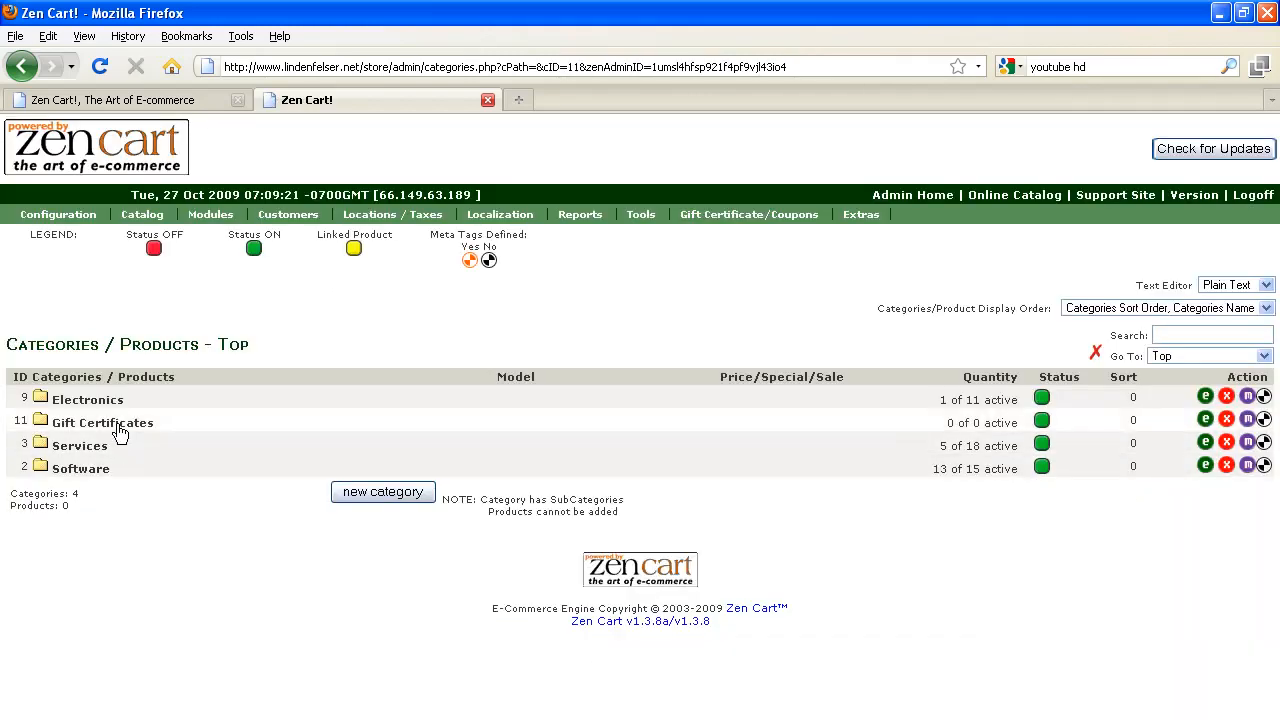
- Start a new product in Gift Certificates named Gift Certificate 100.00
{"action": "left_click", "coordinate": [102, 423]}
{"action": "left_click", "coordinate": [563, 401]}
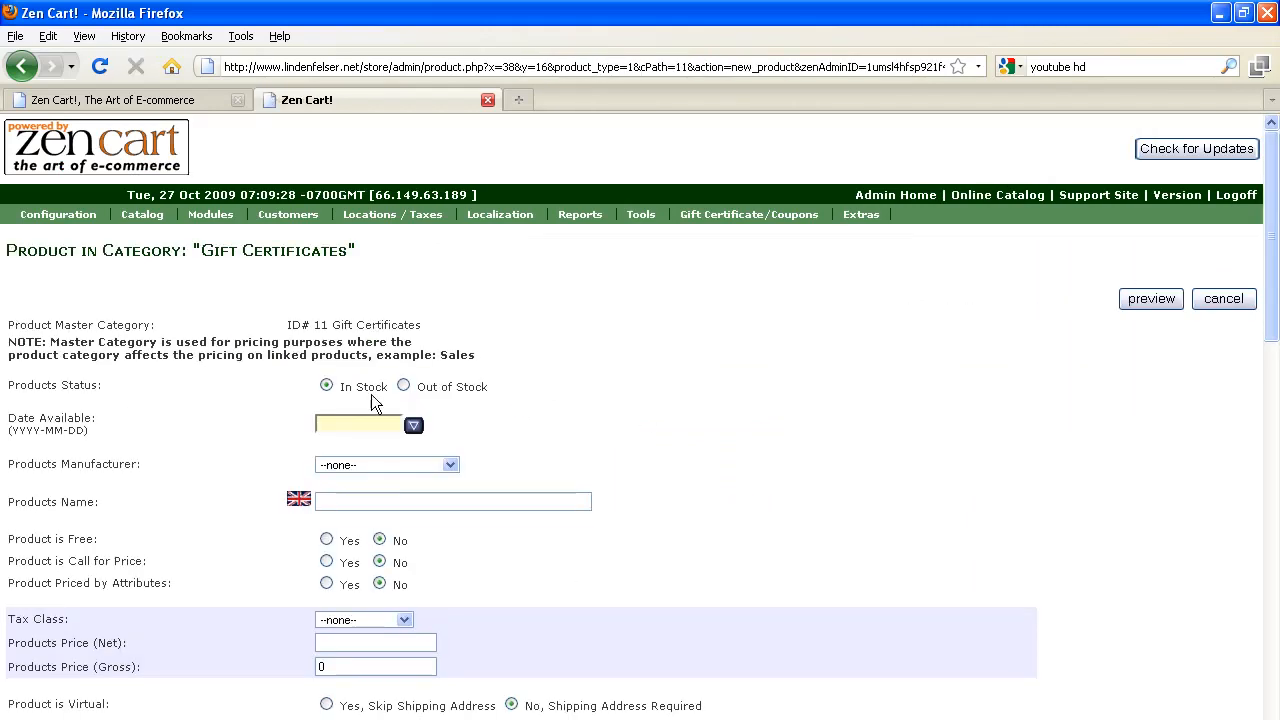
{"action": "scroll", "coordinate": [252, 389], "scroll_direction": "down", "scroll_amount": 1}
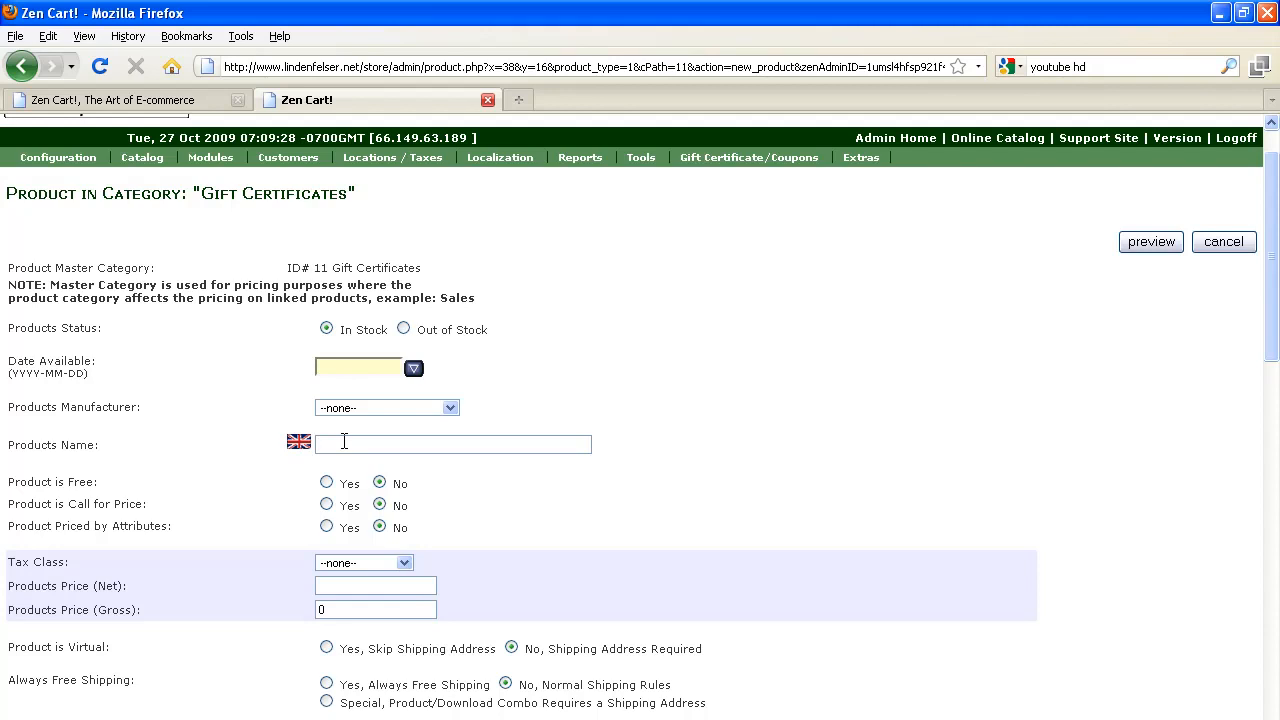
{"action": "left_click", "coordinate": [343, 443]}
{"action": "type", "text": "Gift"}
{"action": "type", "text": " Cert"}
{"action": "type", "text": "ificate "}
{"action": "type", "text": "100.00"}
{"action": "scroll", "coordinate": [393, 528], "scroll_direction": "down", "scroll_amount": 1}
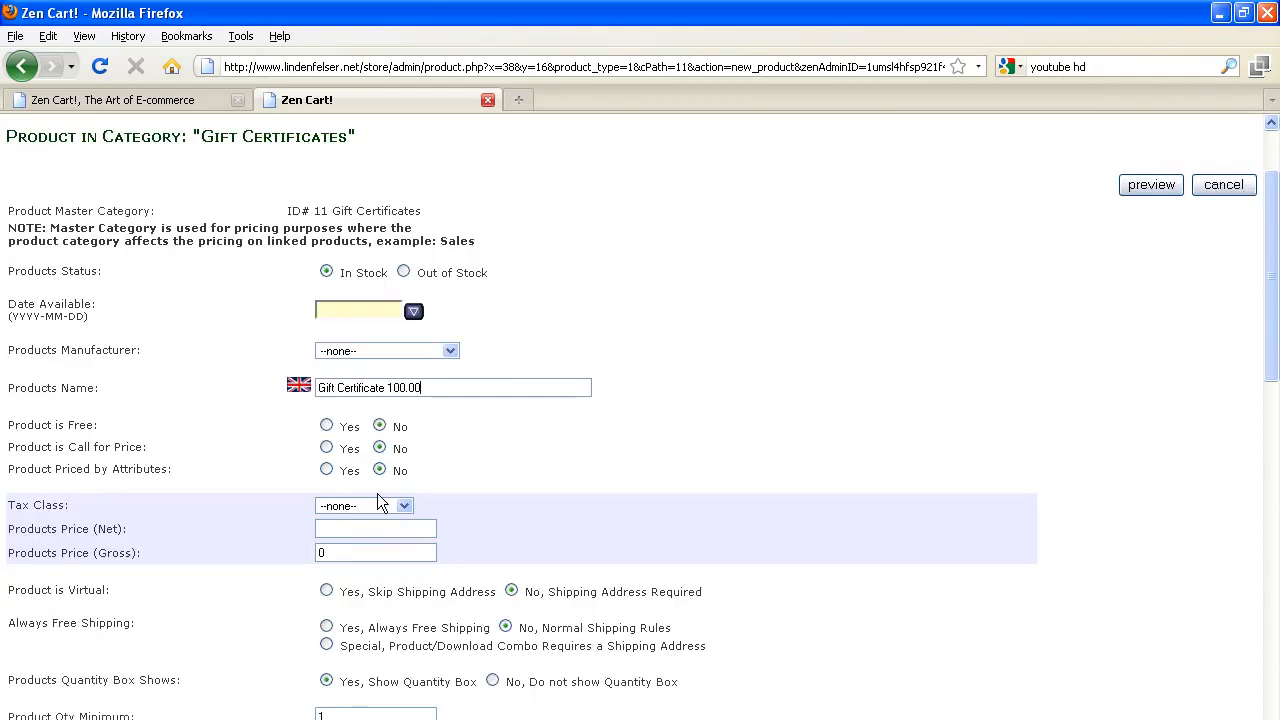
{"action": "left_click_drag", "start_coordinate": [405, 471], "coordinate": [81, 483]}
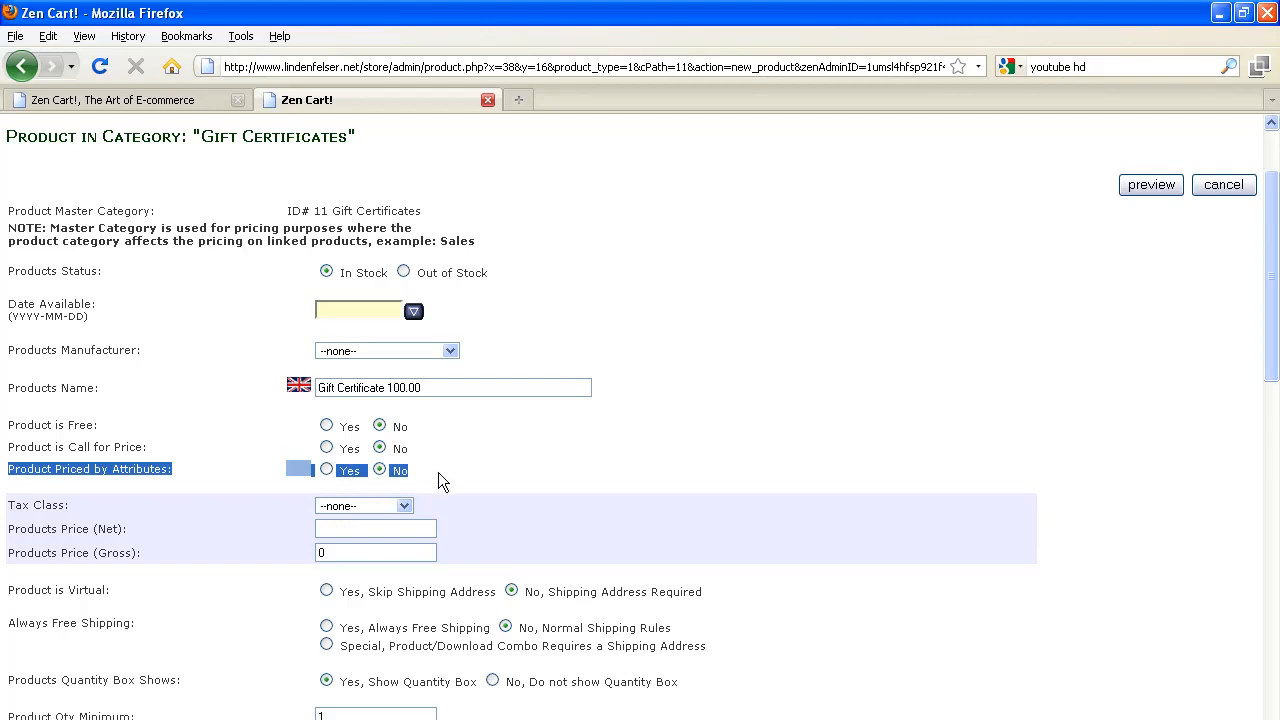
- Keep the tax class at none and leave shipping on normal rules after trying the download combo option
{"action": "left_click", "coordinate": [405, 505]}
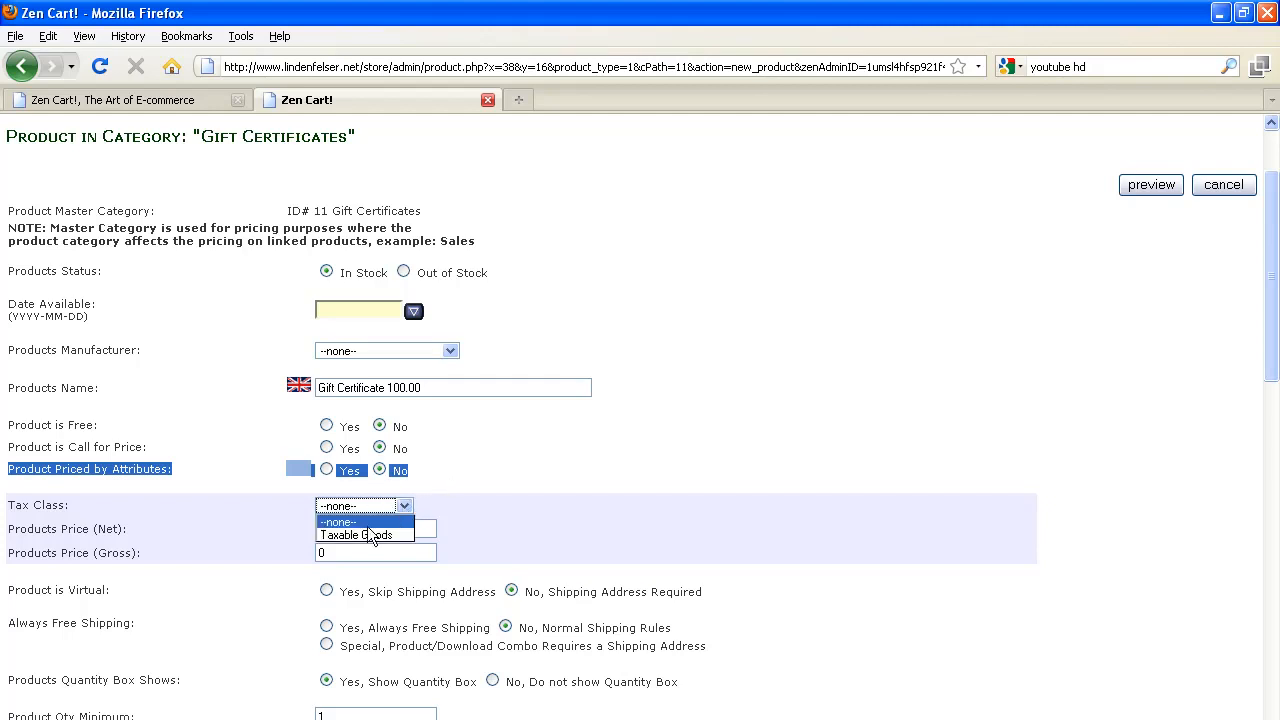
{"action": "left_click", "coordinate": [338, 522]}
{"action": "scroll", "coordinate": [444, 516], "scroll_direction": "down", "scroll_amount": 3}
{"action": "scroll", "coordinate": [444, 516], "scroll_direction": "down", "scroll_amount": 3}
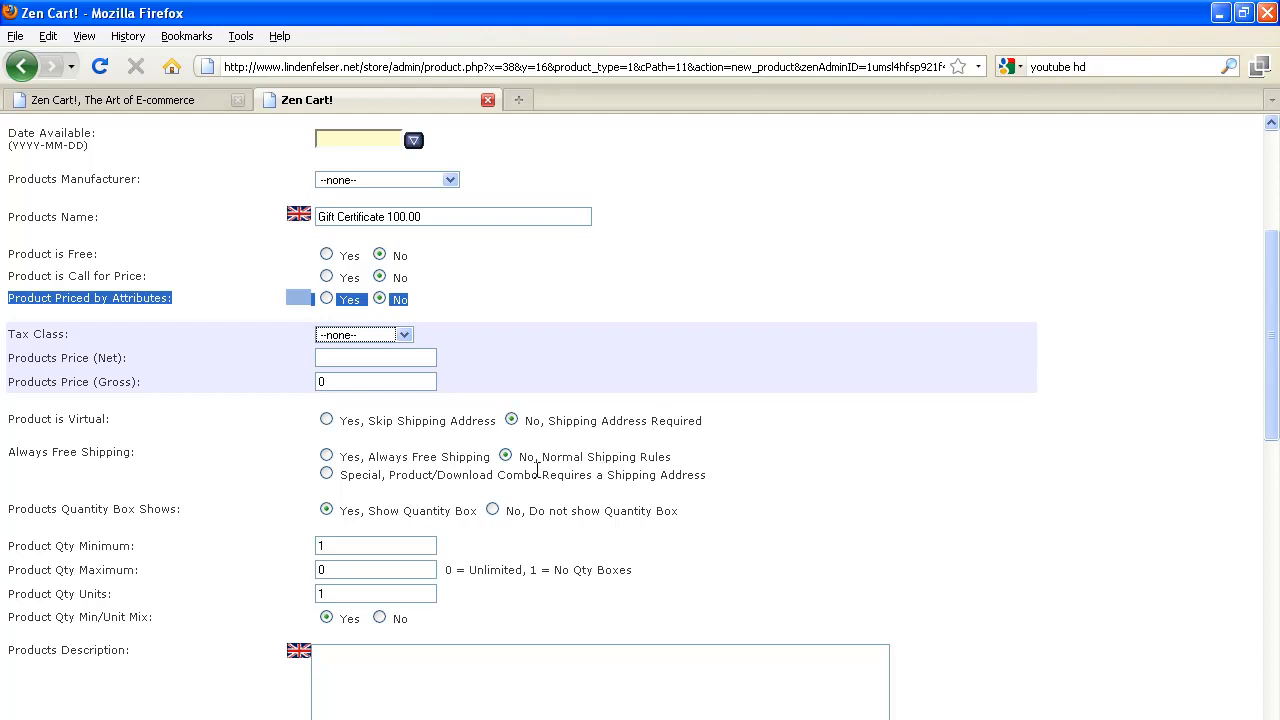
{"action": "left_click", "coordinate": [326, 475]}
{"action": "left_click", "coordinate": [505, 457]}
{"action": "scroll", "coordinate": [430, 515], "scroll_direction": "down", "scroll_amount": 1}
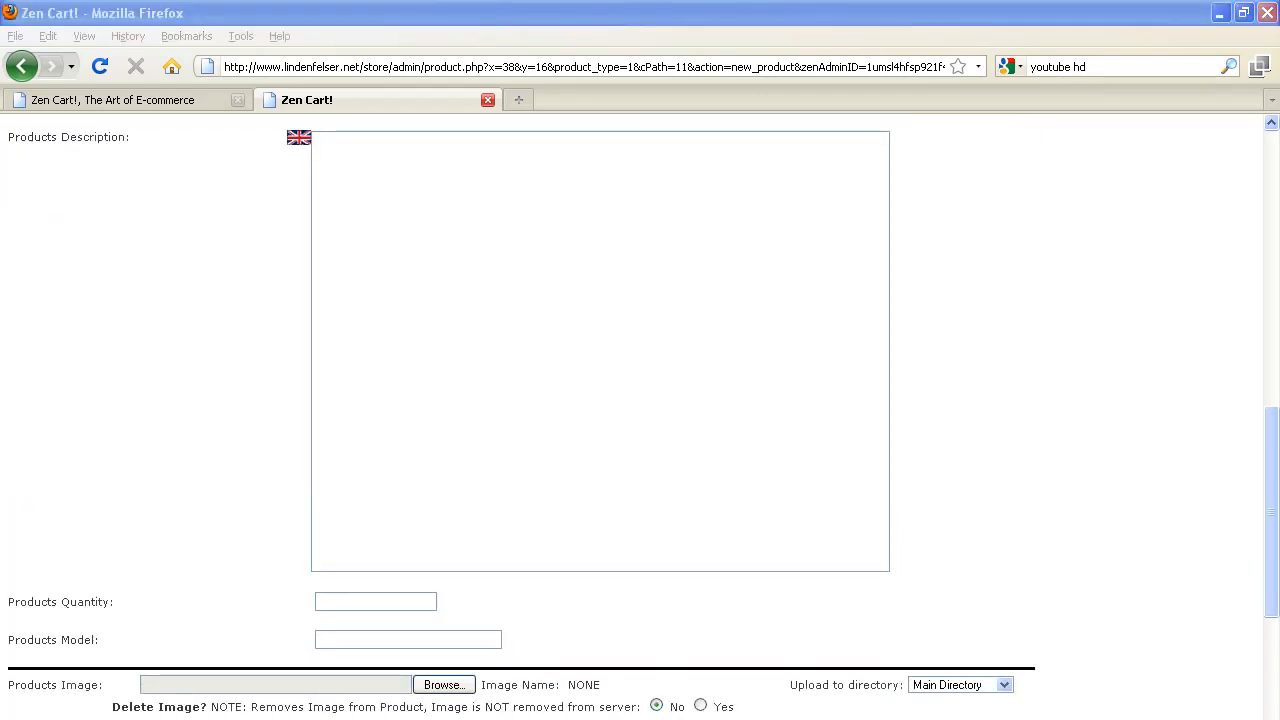
- Enter description Great for family and Friends, quantity 999999 and model GIFT 100
{"action": "left_click", "coordinate": [481, 272]}
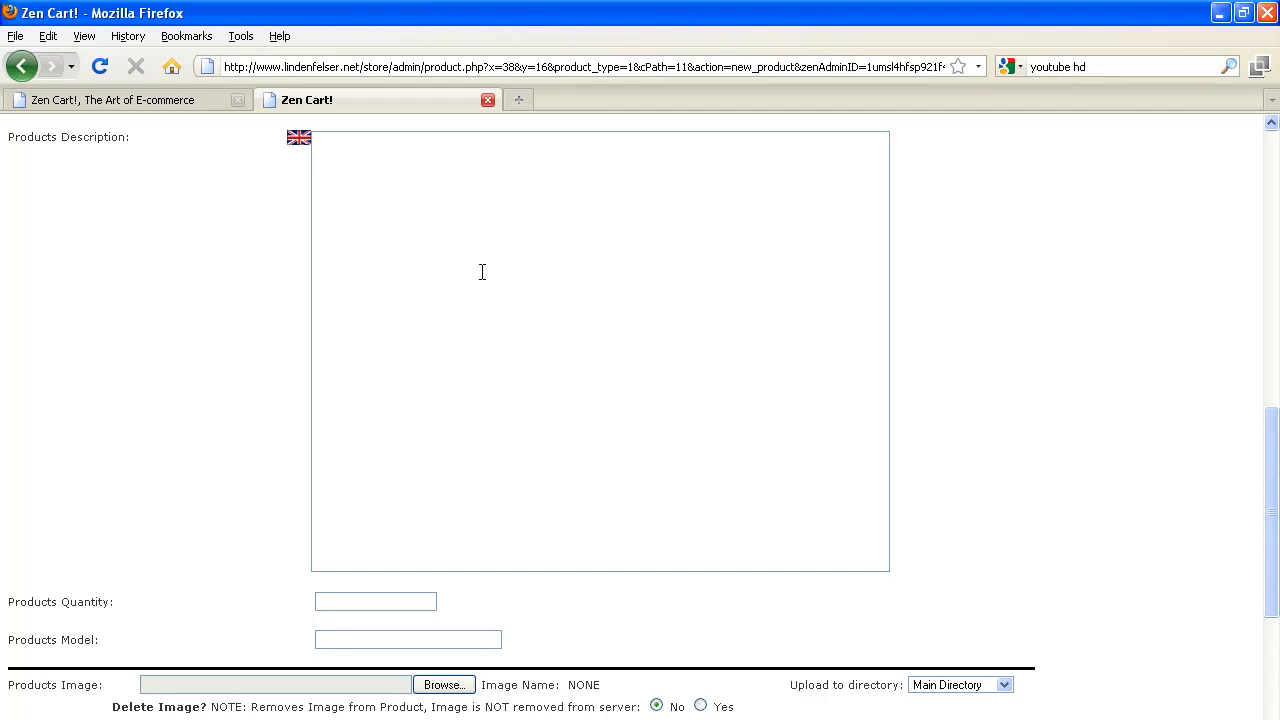
{"action": "type", "text": "Great for "}
{"action": "type", "text": "family and "}
{"action": "type", "text": "Friends"}
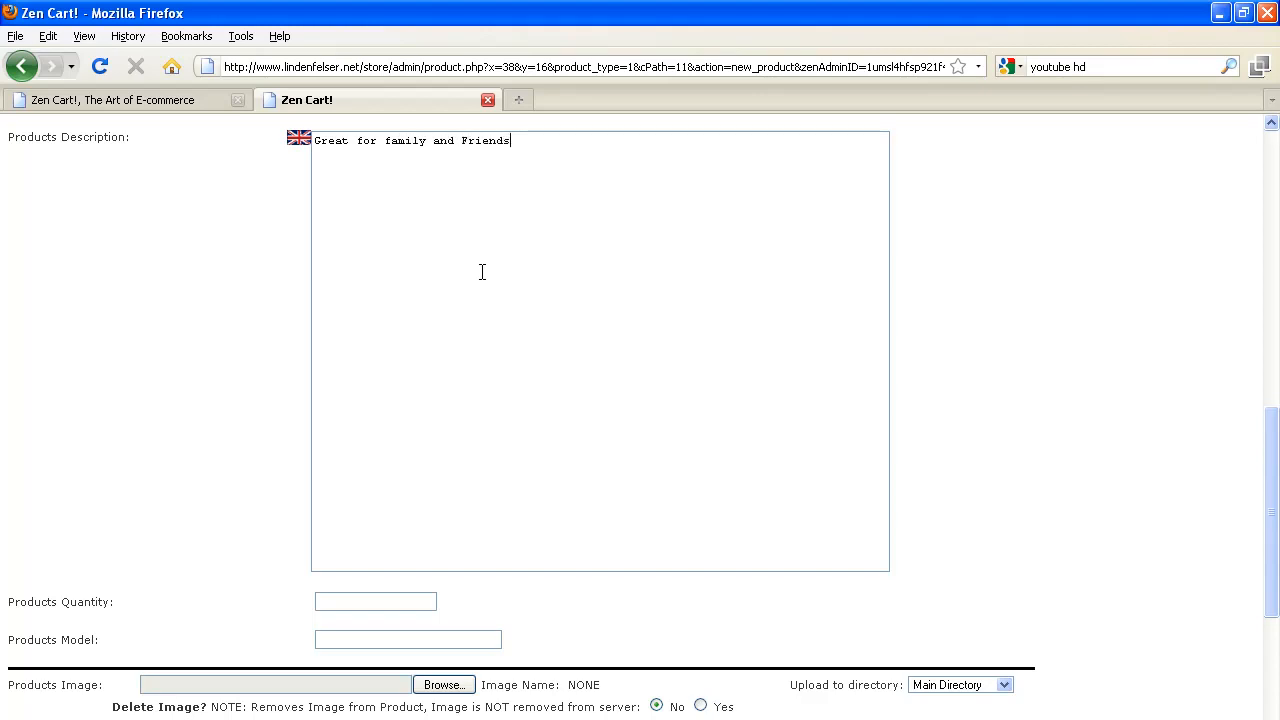
{"action": "left_click", "coordinate": [373, 600]}
{"action": "type", "text": "999999"}
{"action": "scroll", "coordinate": [446, 630], "scroll_direction": "down", "scroll_amount": 1}
{"action": "scroll", "coordinate": [439, 558], "scroll_direction": "down", "scroll_amount": 1}
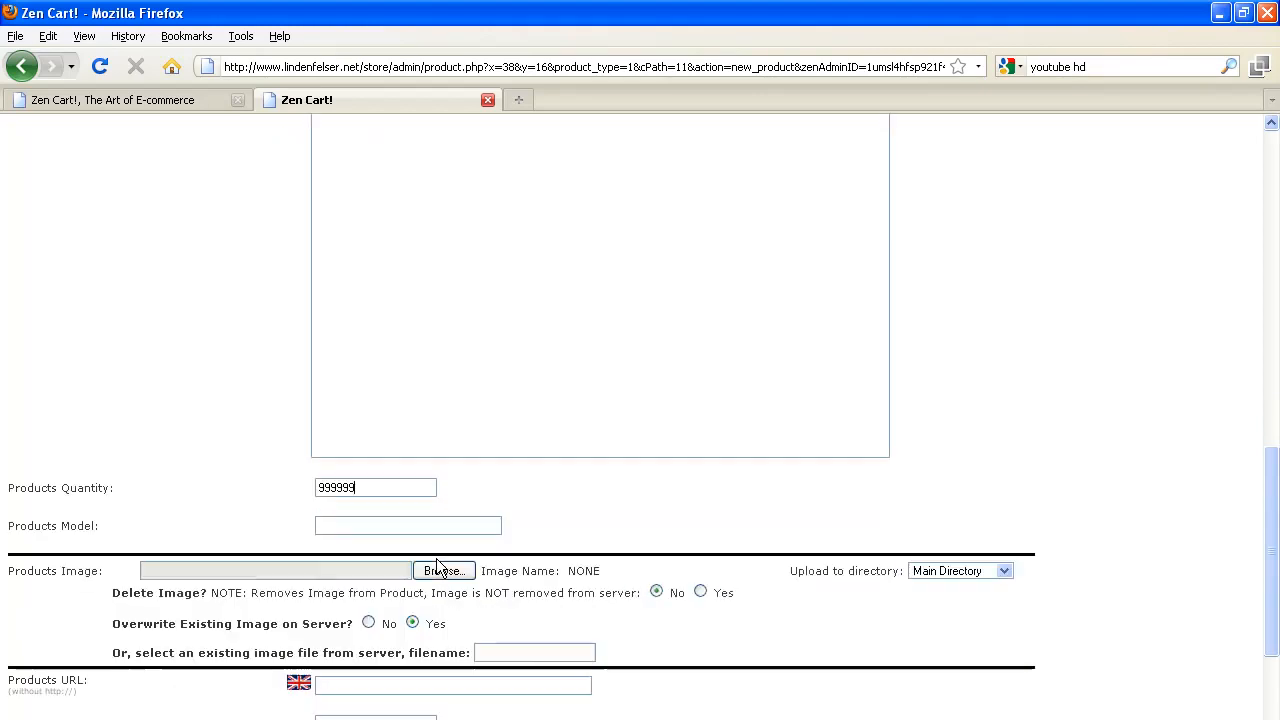
{"action": "left_click", "coordinate": [437, 522]}
{"action": "type", "text": "GIFT"}
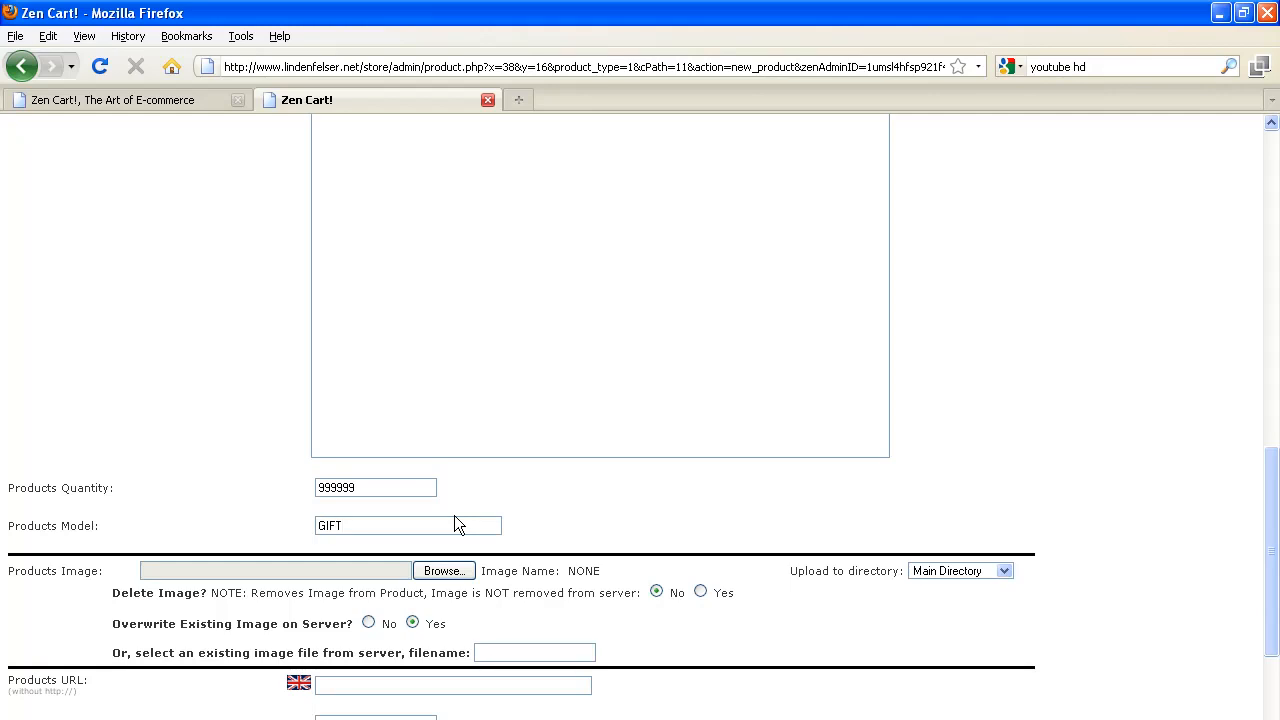
{"action": "type", "text": " 100"}
{"action": "scroll", "coordinate": [204, 523], "scroll_direction": "down", "scroll_amount": 1}
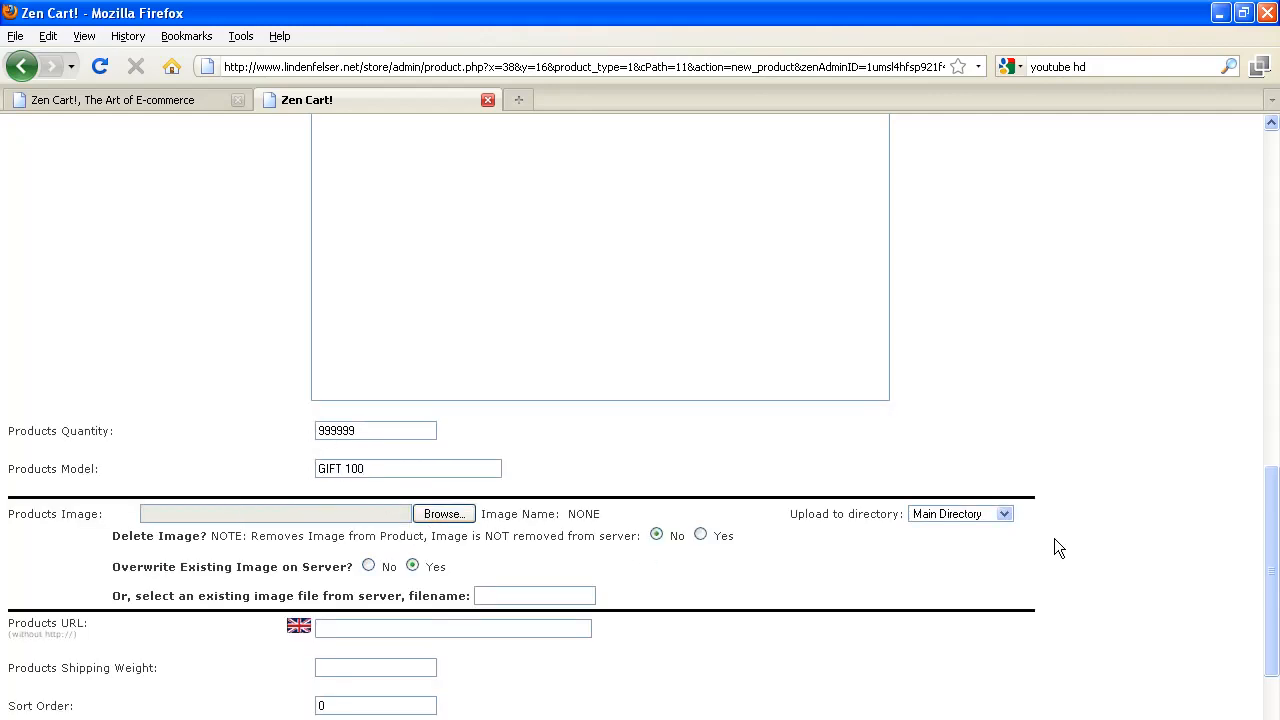
{"action": "scroll", "coordinate": [180, 570], "scroll_direction": "down", "scroll_amount": 2}
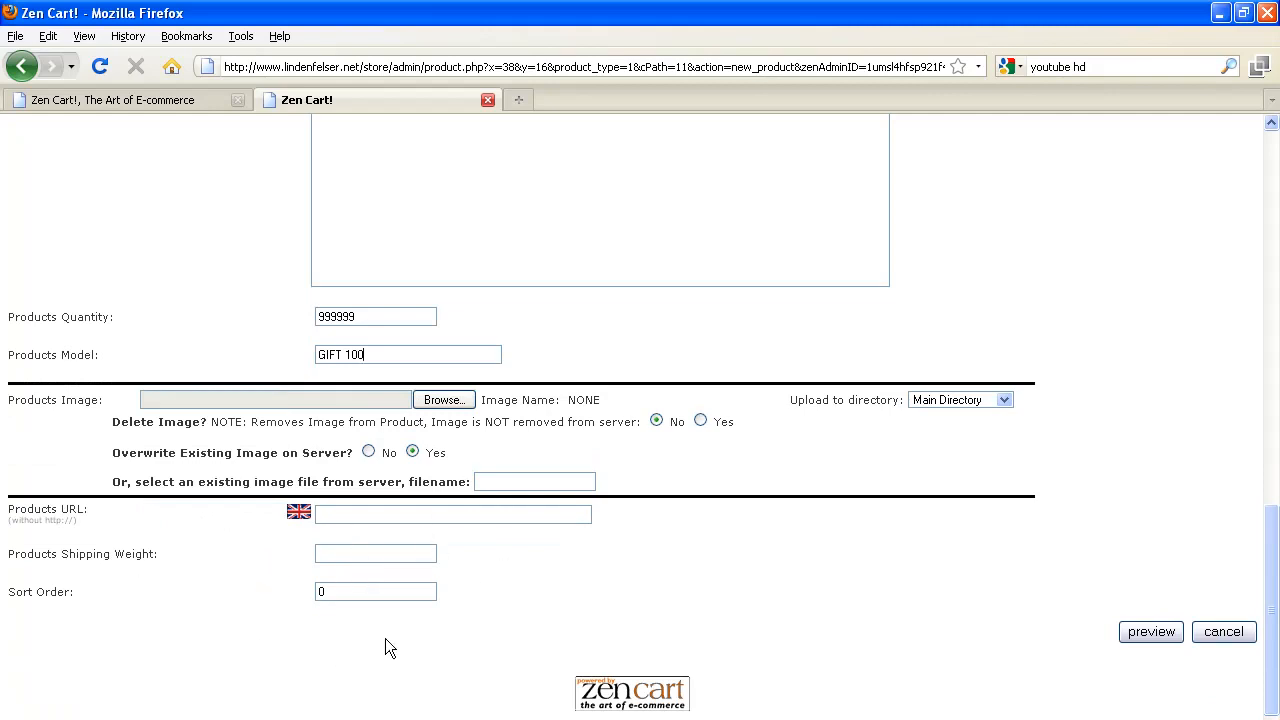
- Preview and insert Gift Certificate 100.00 into the catalog
{"action": "left_click", "coordinate": [1150, 632]}
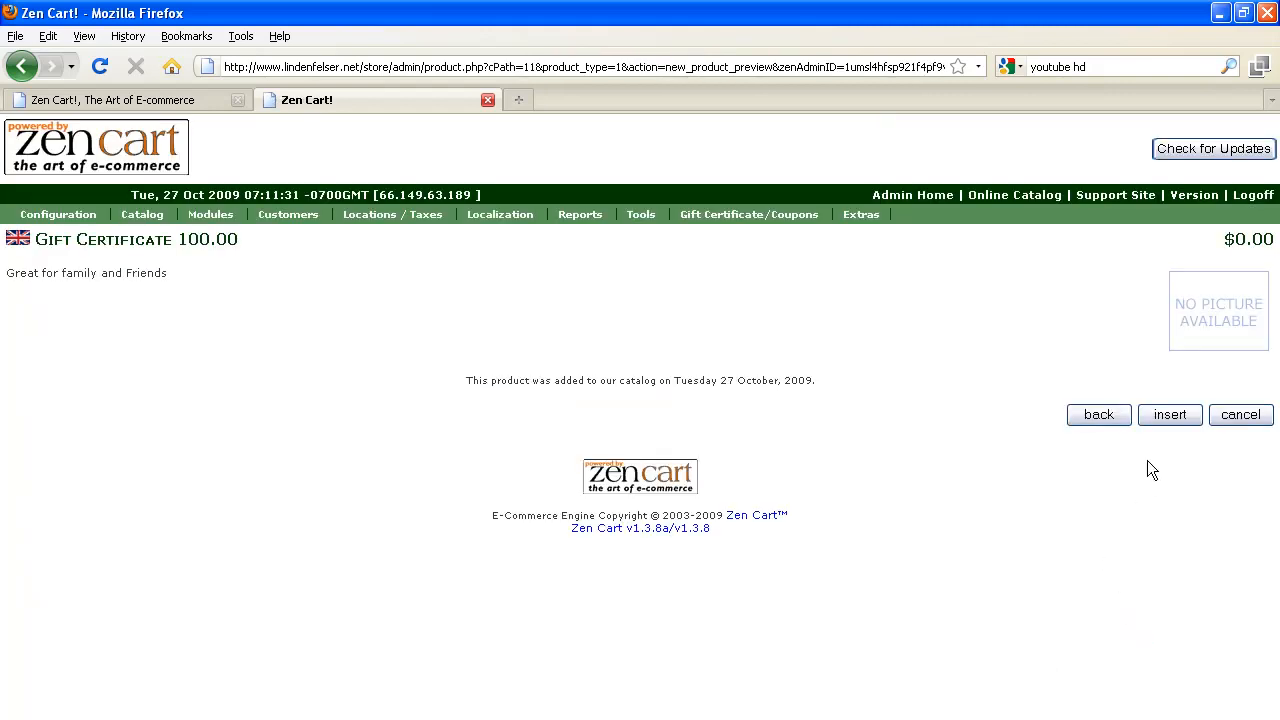
{"action": "left_click", "coordinate": [1170, 414]}
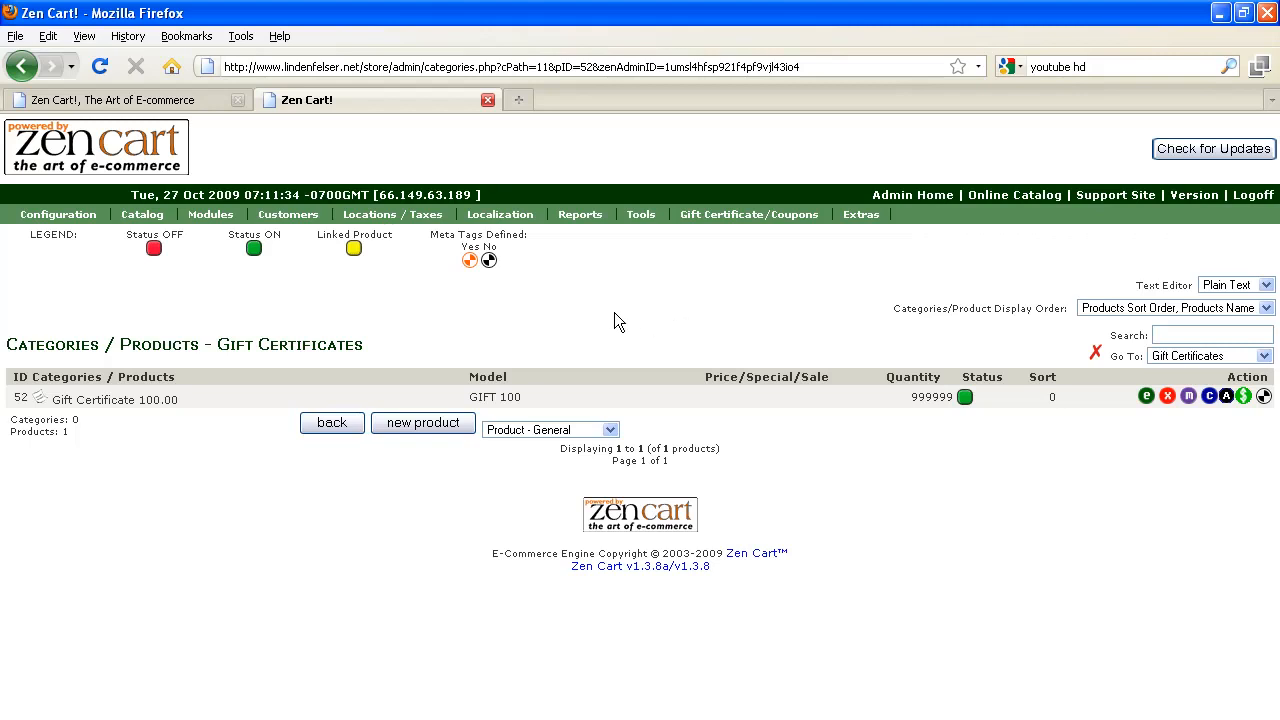
{"action": "mouse_move", "coordinate": [210, 214]}
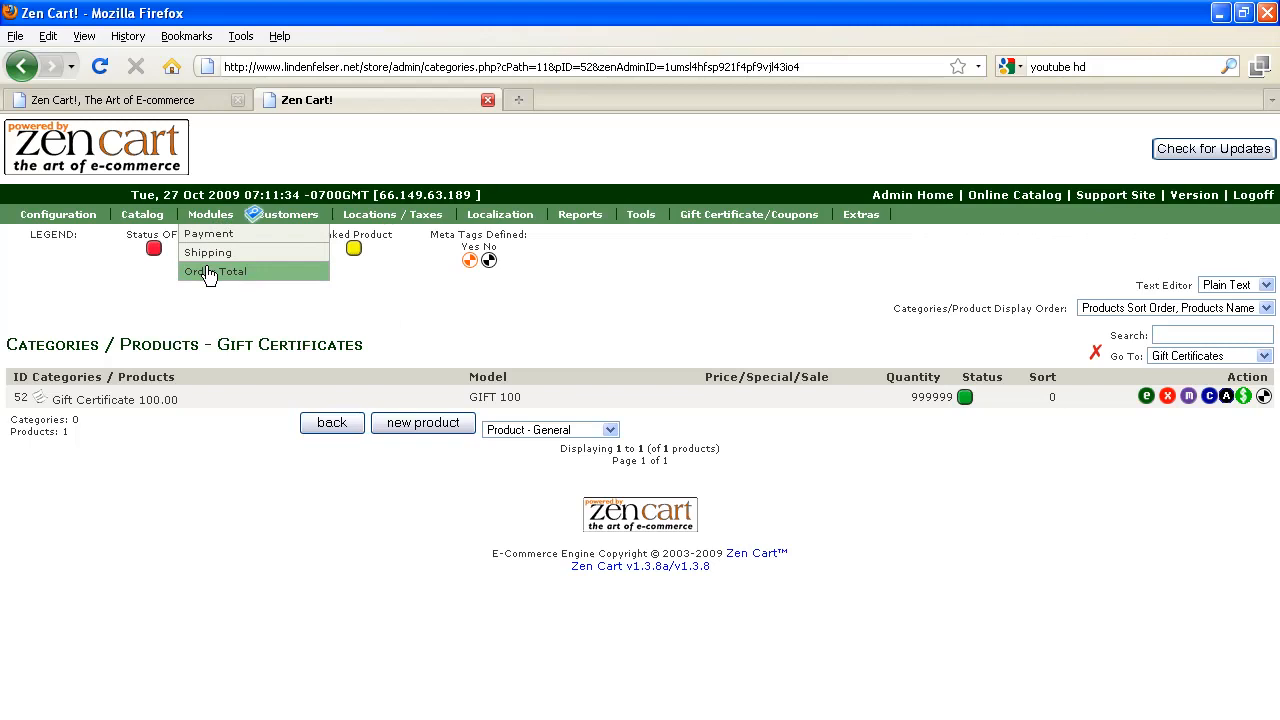
- Show the Gift Certificates order-total module settings and begin editing them
{"action": "left_click", "coordinate": [208, 272]}
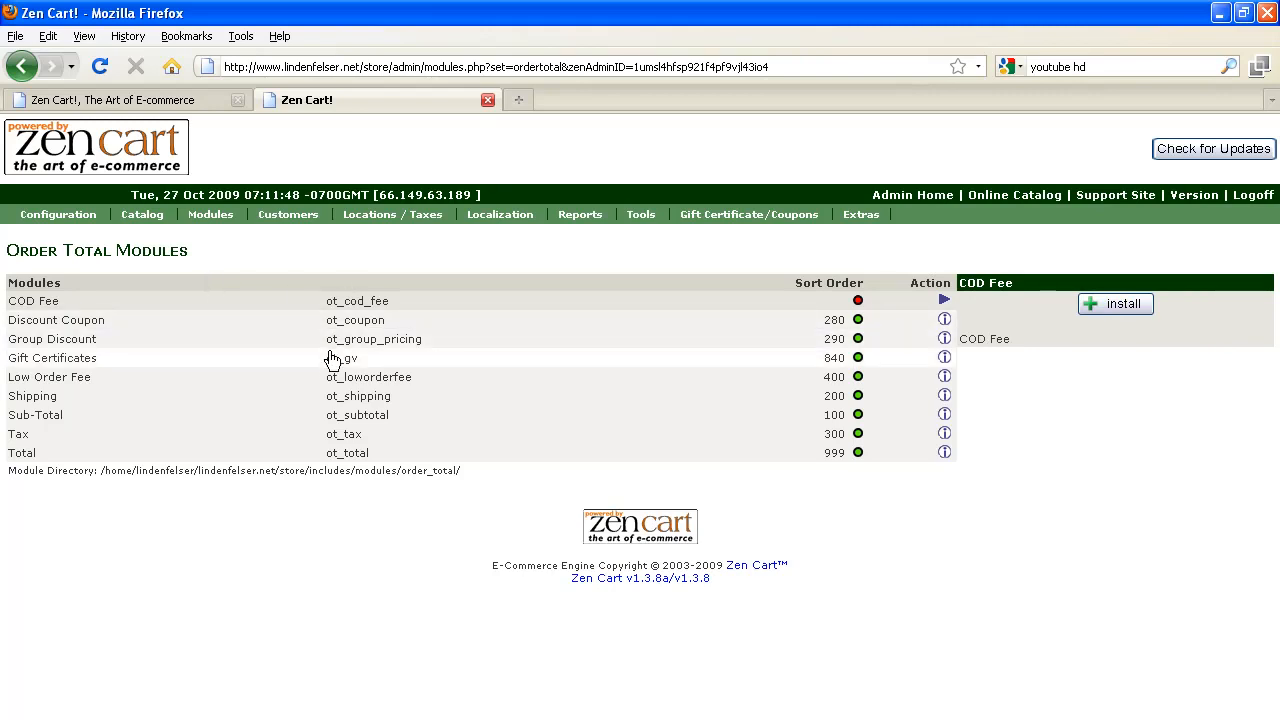
{"action": "left_click", "coordinate": [859, 358]}
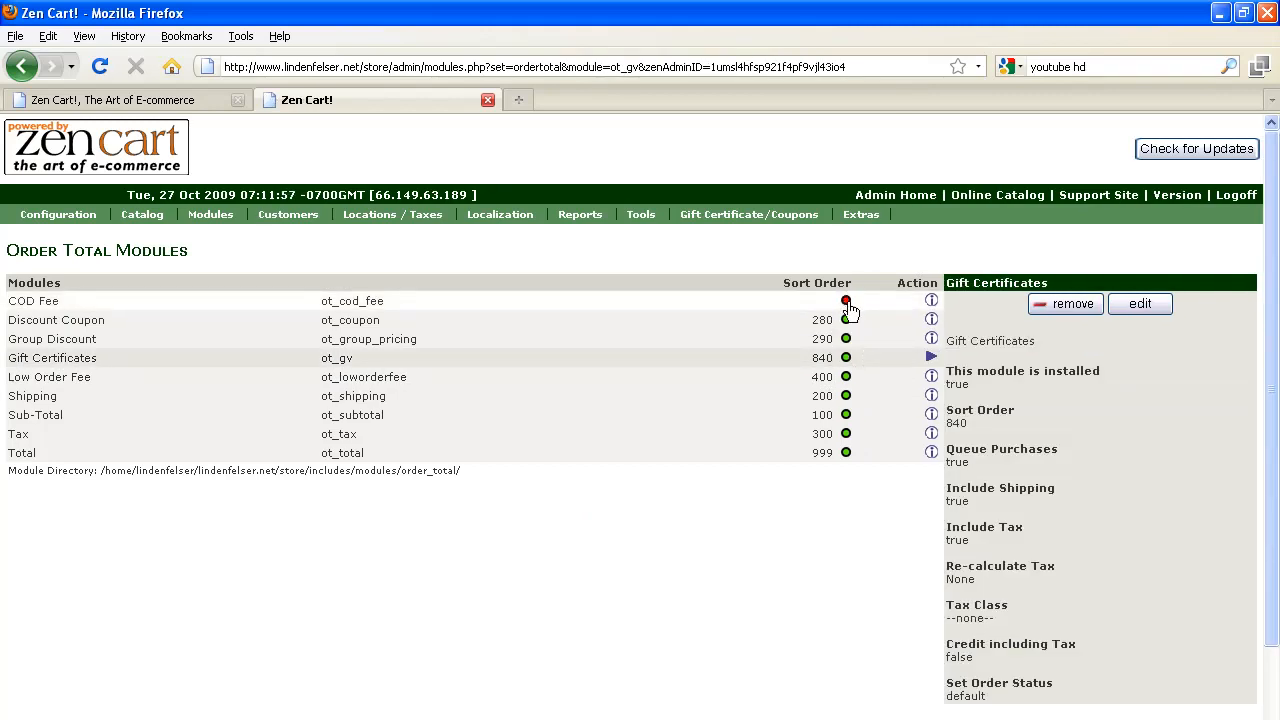
{"action": "left_click", "coordinate": [1139, 304]}
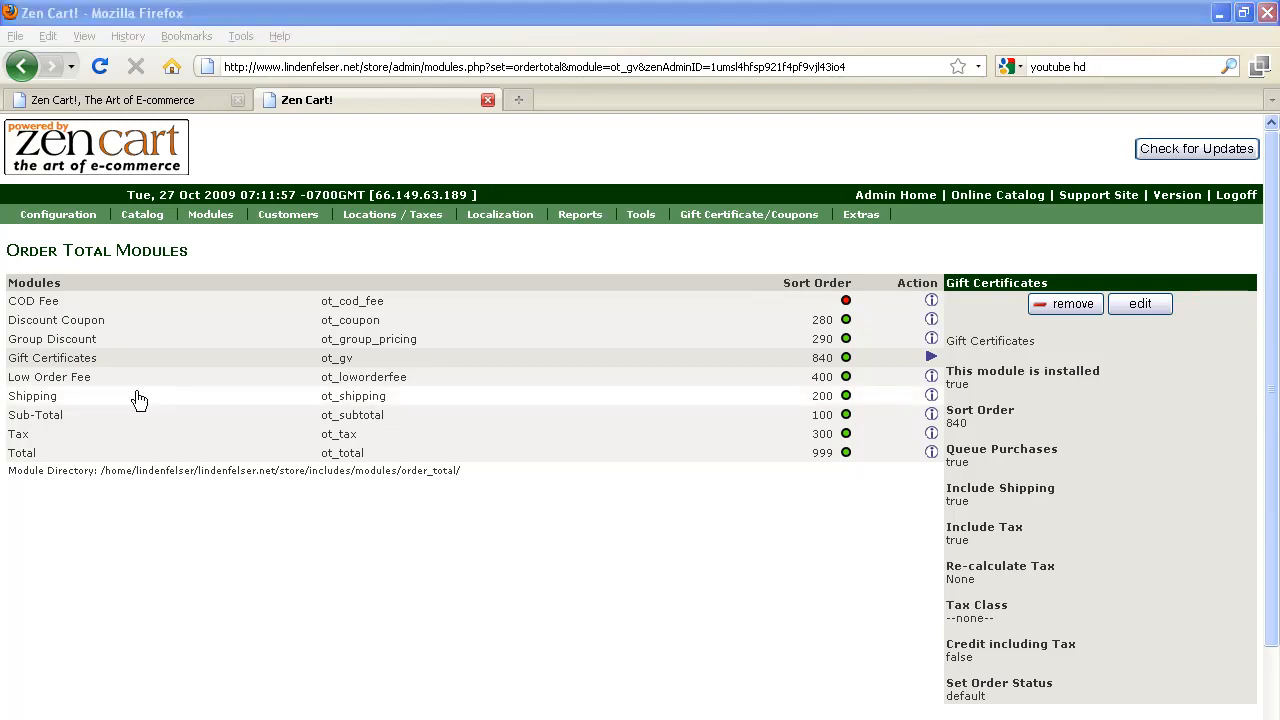
- On the storefront, add Gift Certificate 100.00 from the Gift Certificates category to the cart
{"action": "left_click", "coordinate": [112, 100]}
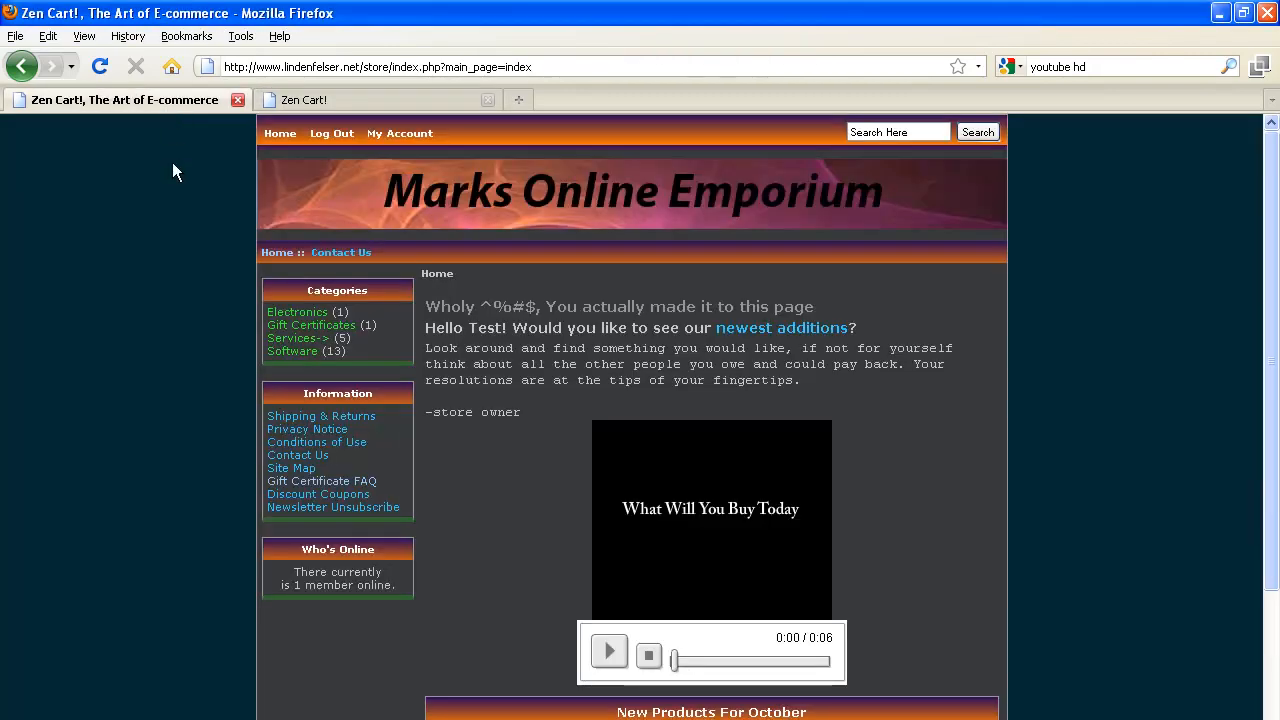
{"action": "left_click", "coordinate": [295, 328]}
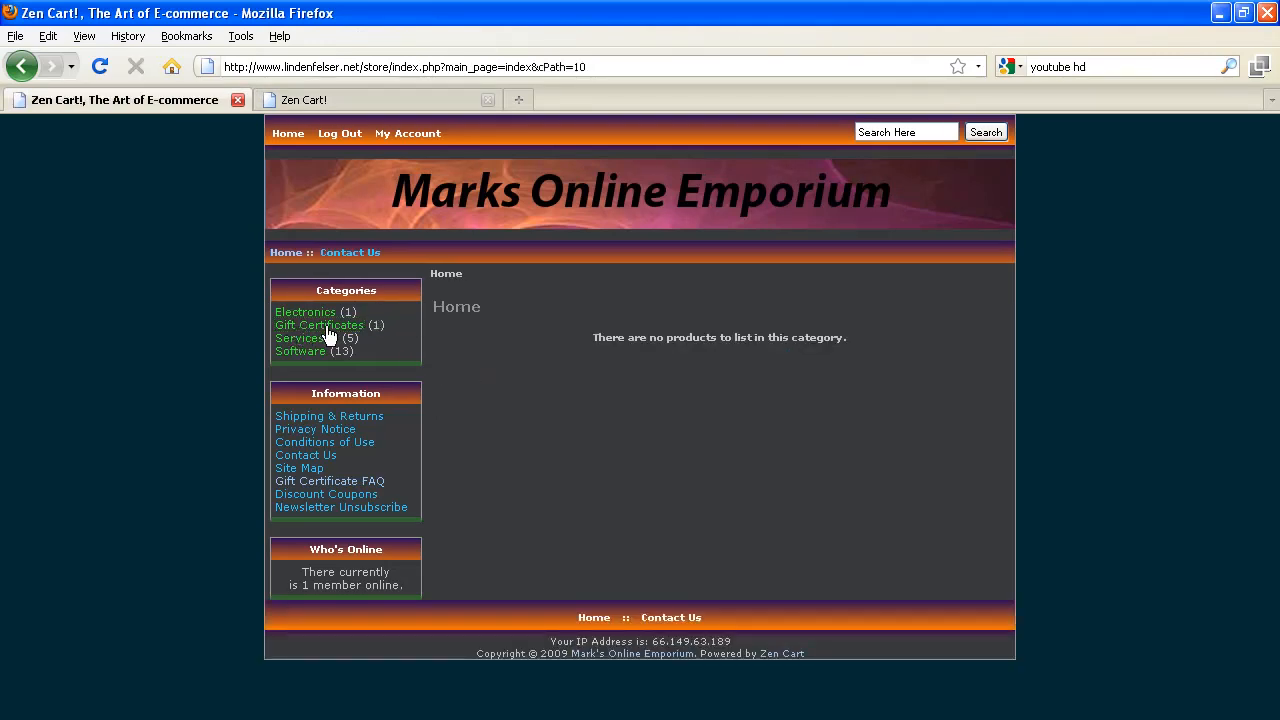
{"action": "left_click", "coordinate": [322, 325]}
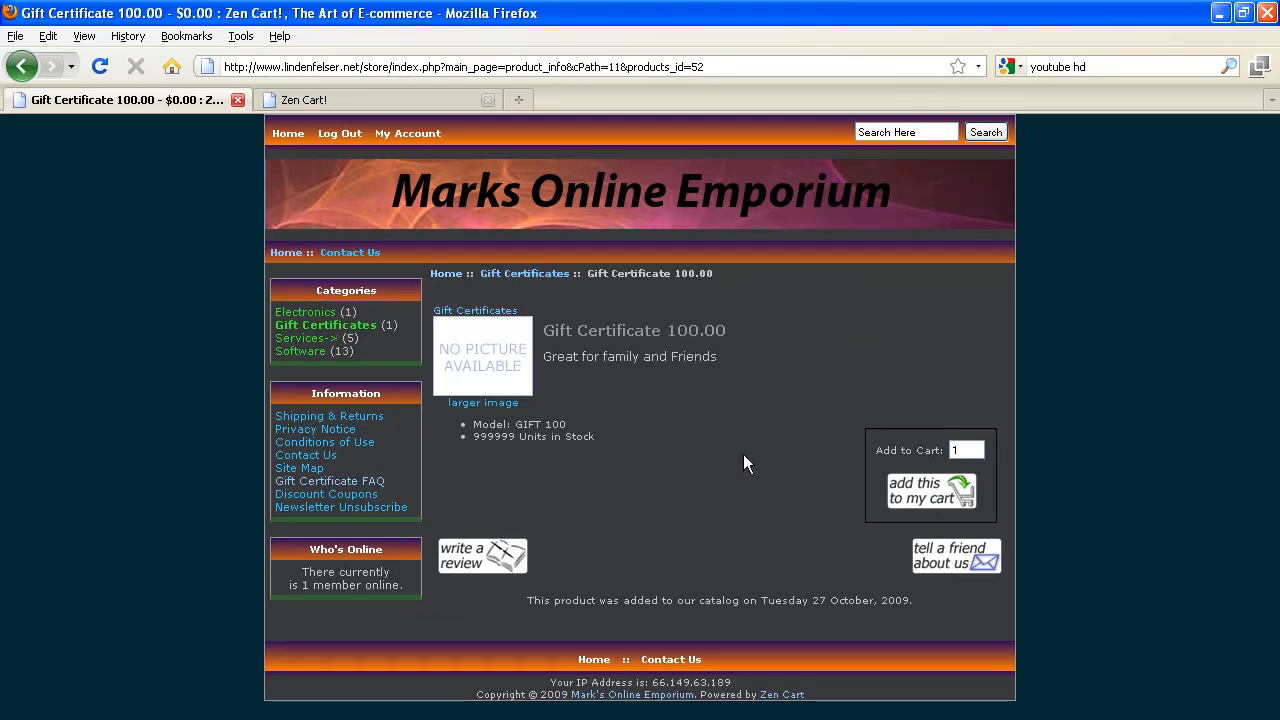
{"action": "left_click", "coordinate": [948, 490]}
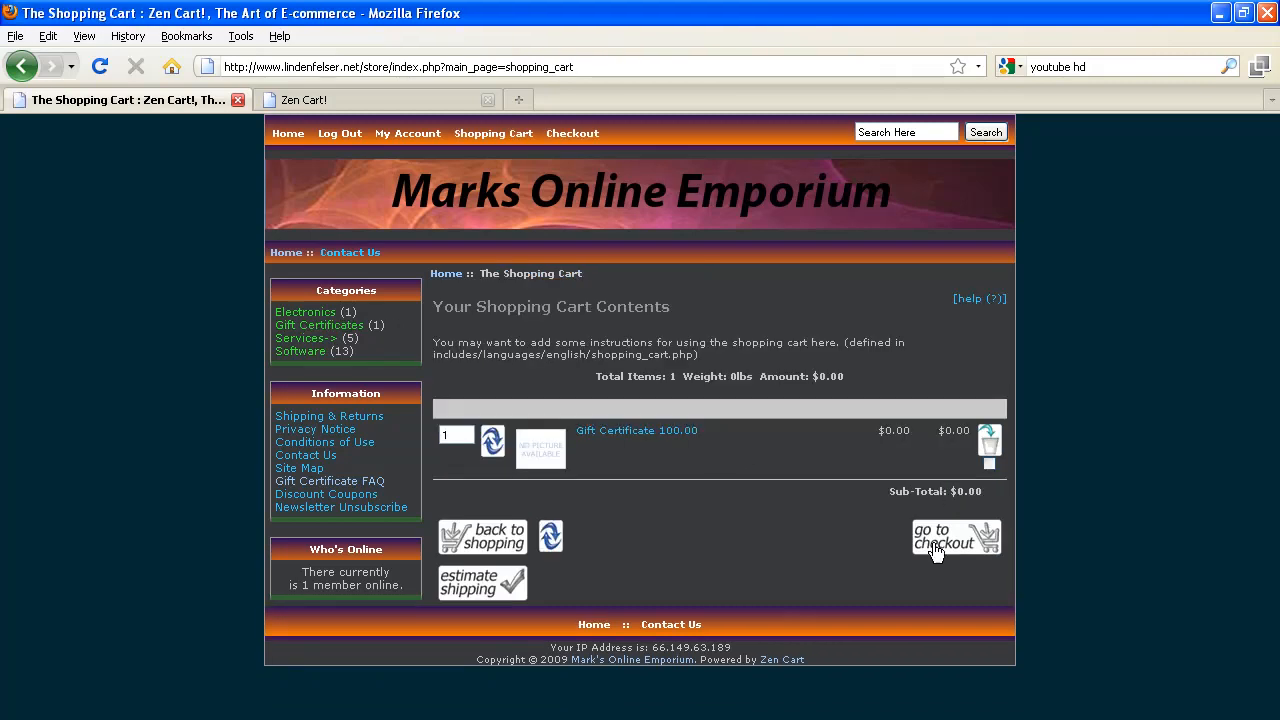
- Check out through delivery, payment and confirmation to place the order as number 30
{"action": "left_click", "coordinate": [937, 551]}
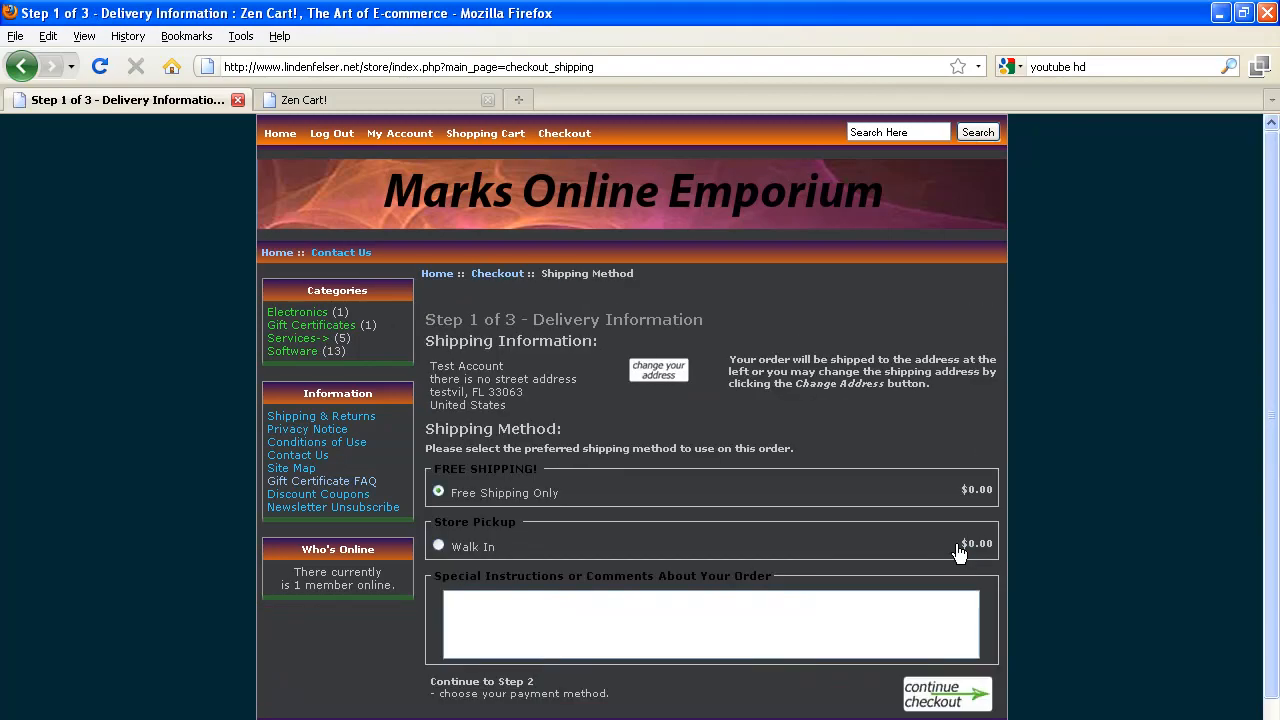
{"action": "left_click", "coordinate": [947, 694]}
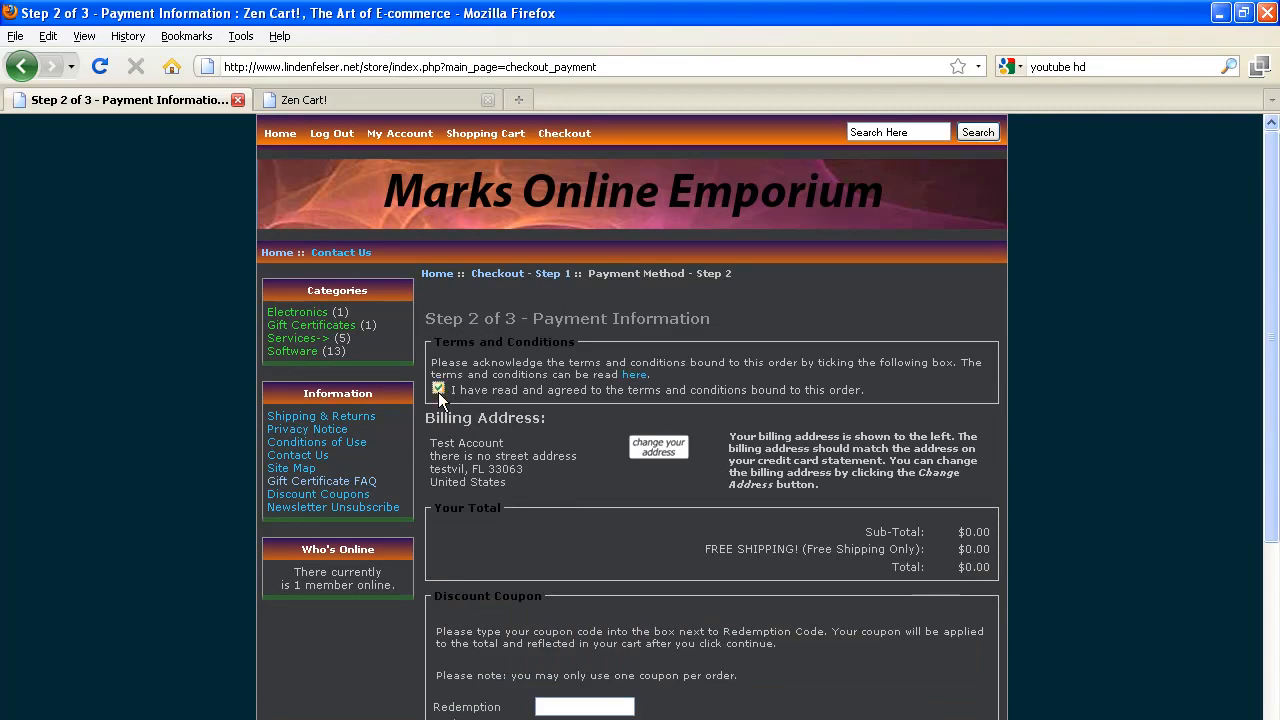
{"action": "scroll", "coordinate": [646, 437], "scroll_direction": "down", "scroll_amount": 3}
{"action": "scroll", "coordinate": [535, 548], "scroll_direction": "down", "scroll_amount": 2}
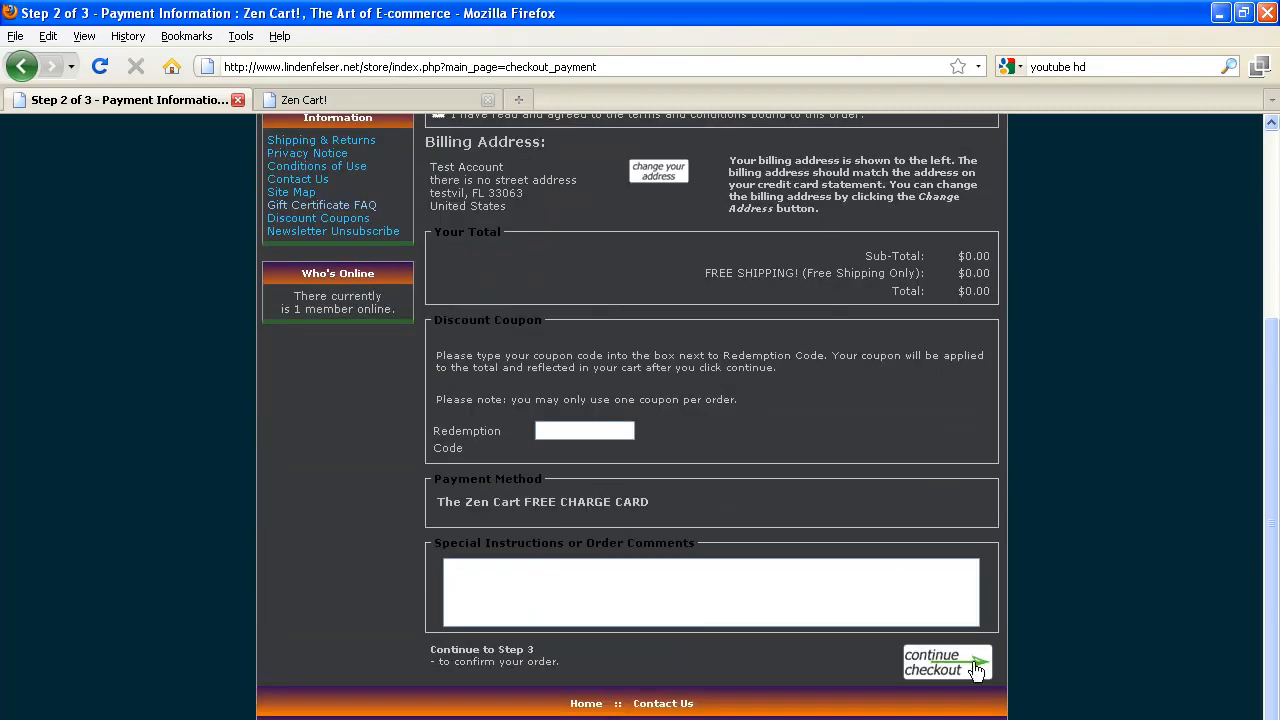
{"action": "left_click", "coordinate": [975, 672]}
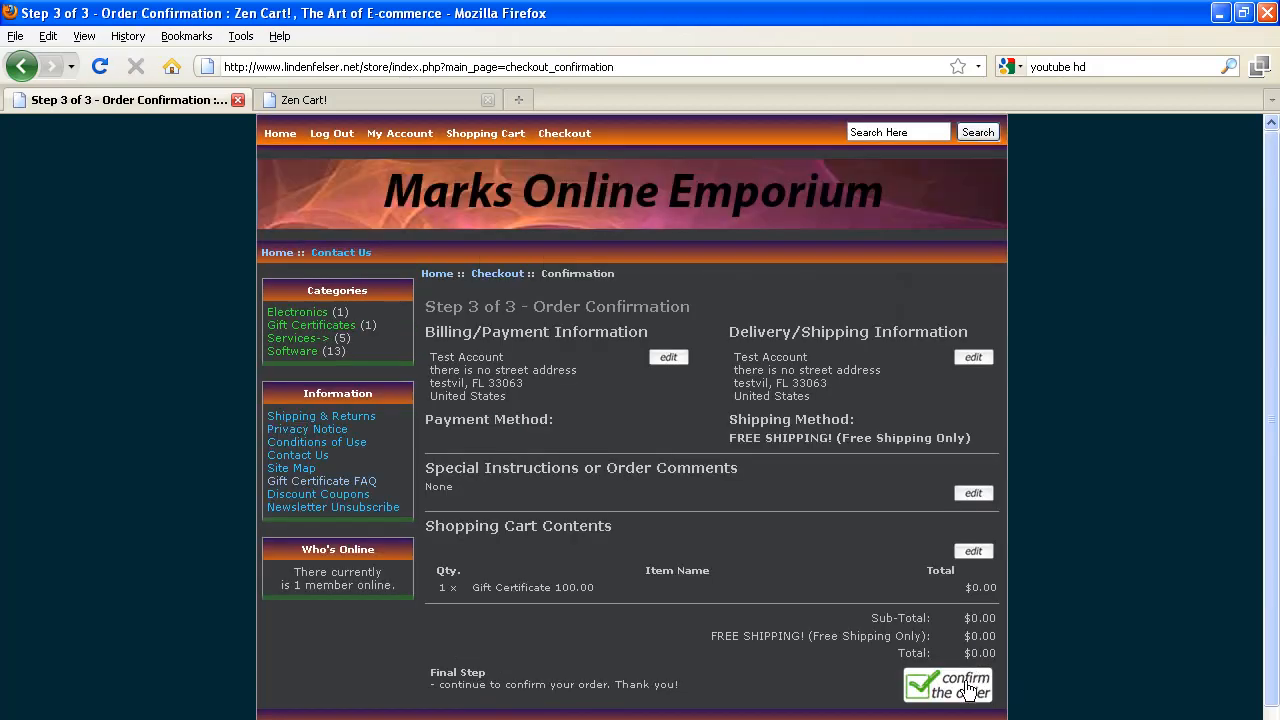
{"action": "left_click", "coordinate": [968, 688]}
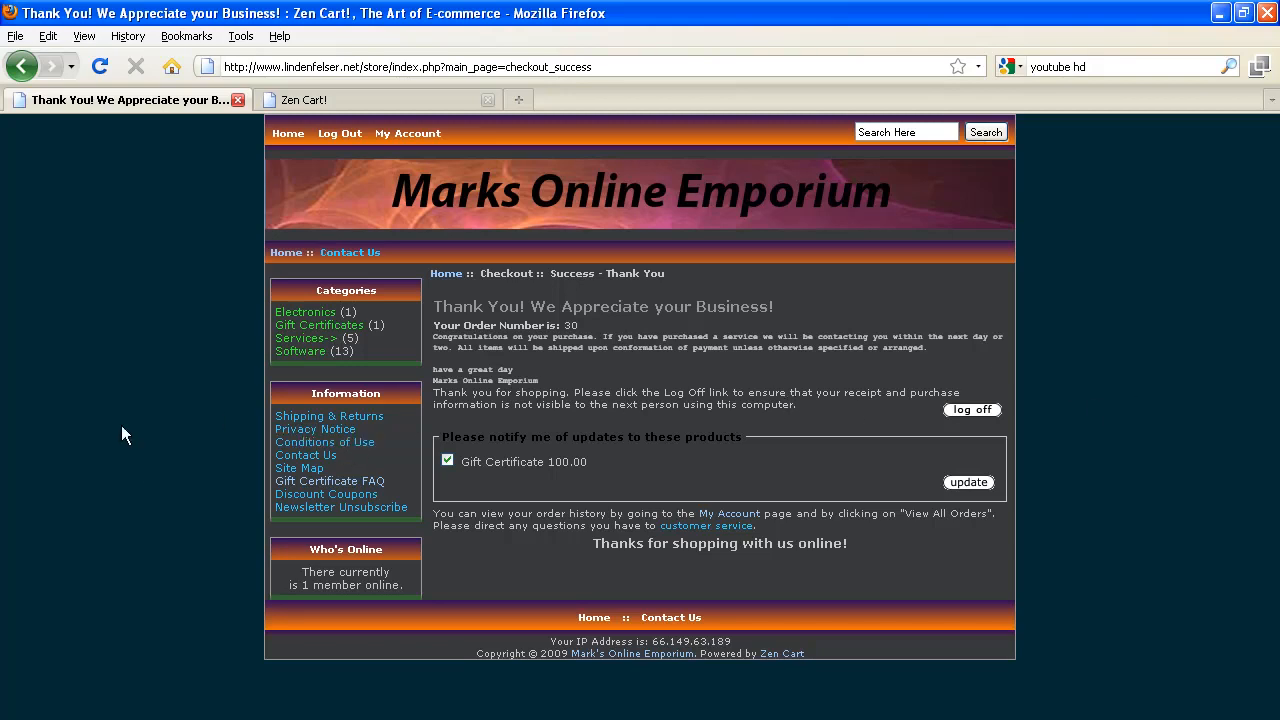
- Load Gmail in a new tab and refresh the inbox until new mail arrives
{"action": "left_click", "coordinate": [520, 100]}
{"action": "type", "text": "gmail"}
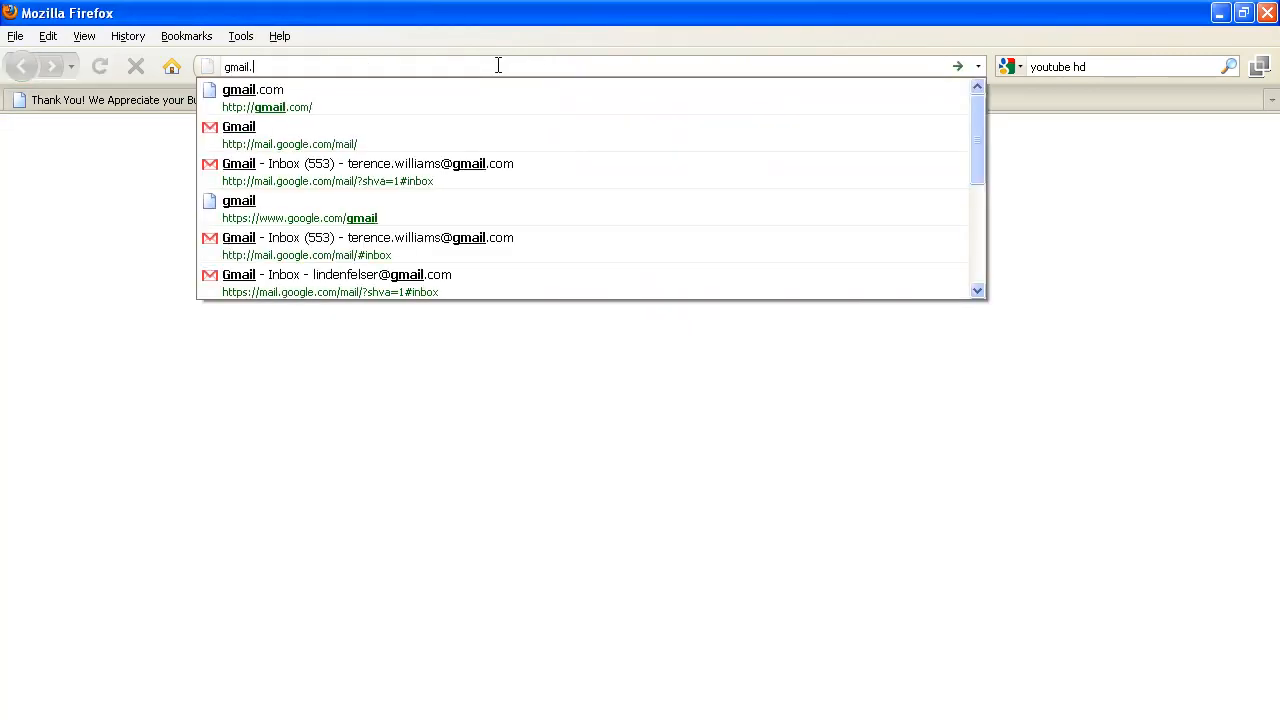
{"action": "type", "text": ".com"}
{"action": "key", "text": "Return"}
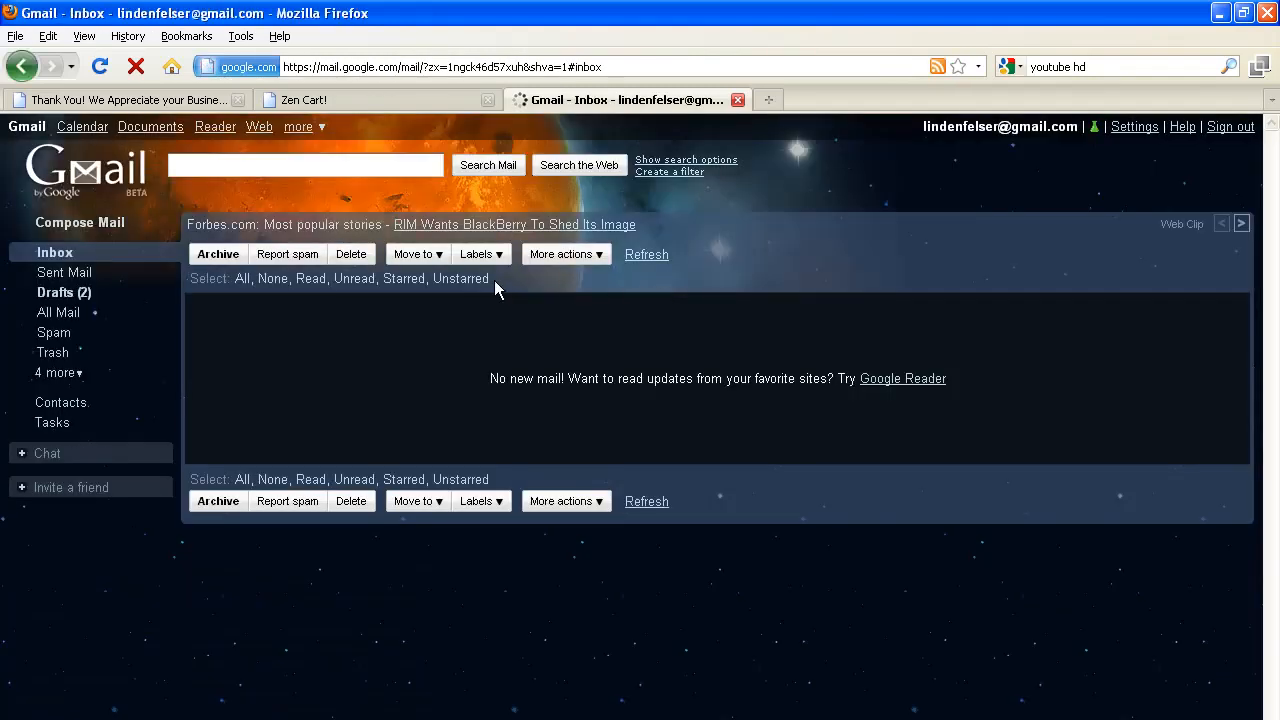
{"action": "left_click", "coordinate": [55, 253]}
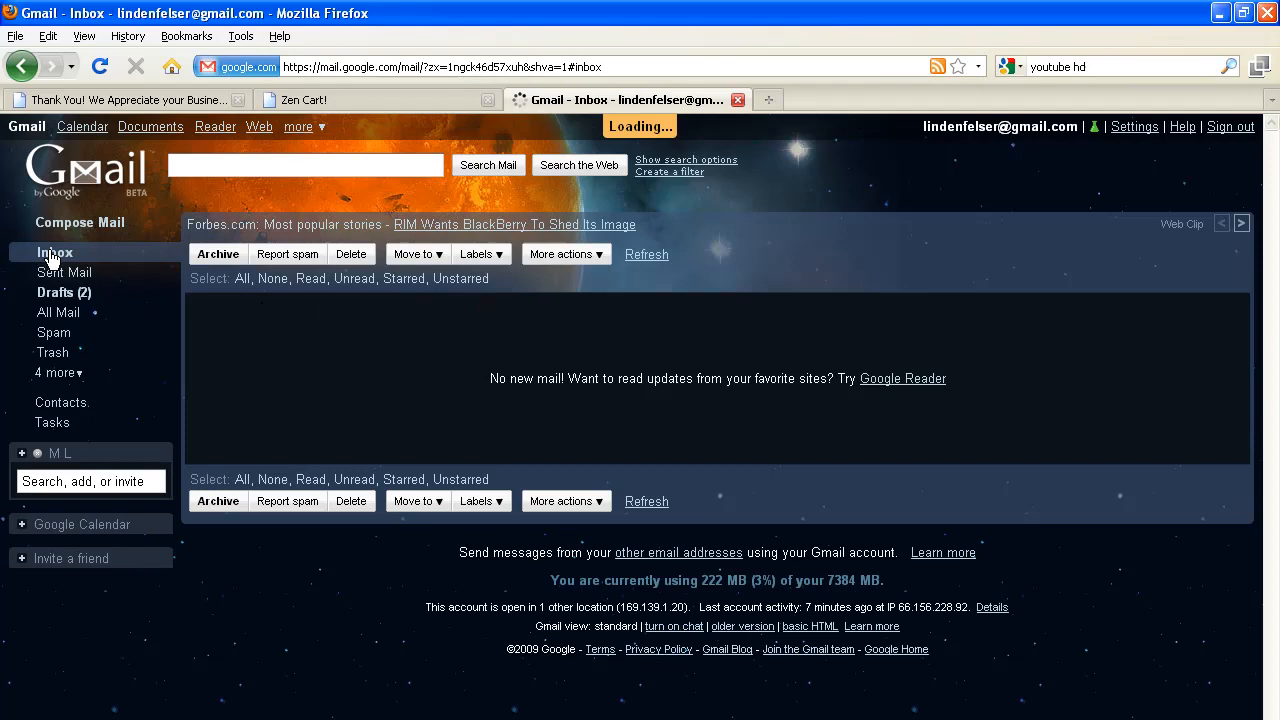
{"action": "left_click", "coordinate": [52, 256]}
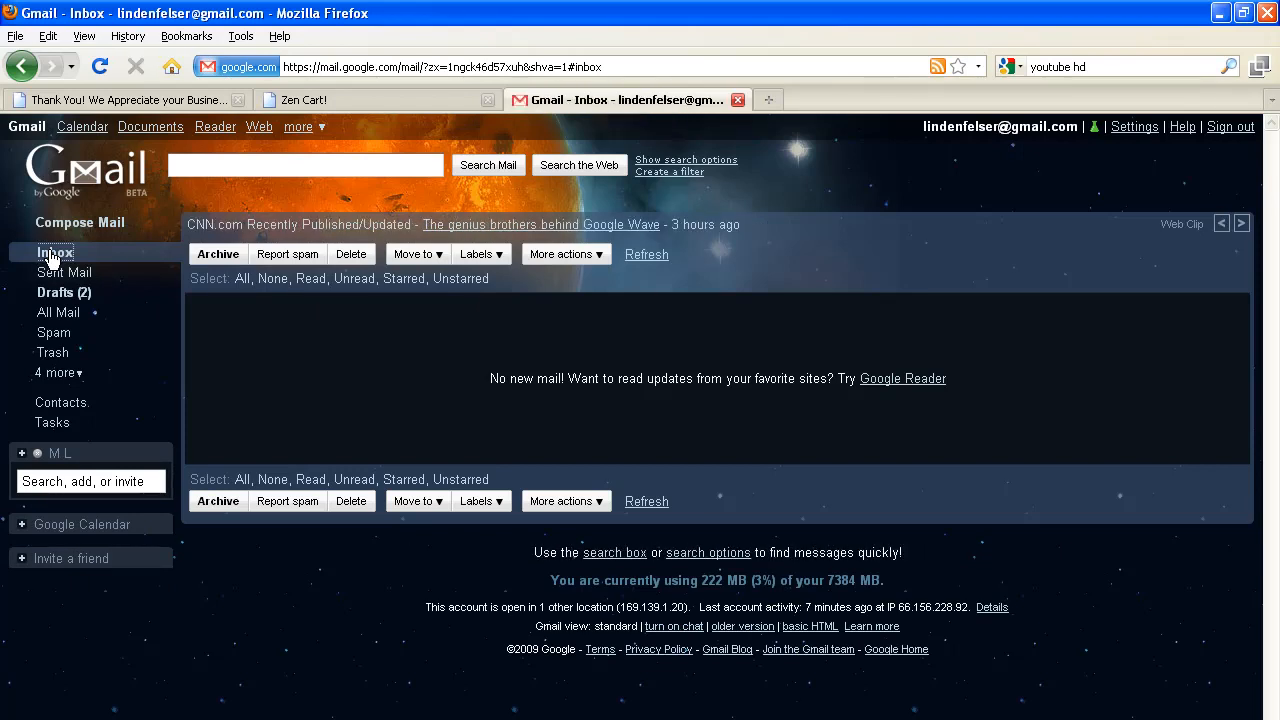
{"action": "left_click", "coordinate": [52, 256]}
{"action": "left_click", "coordinate": [52, 258]}
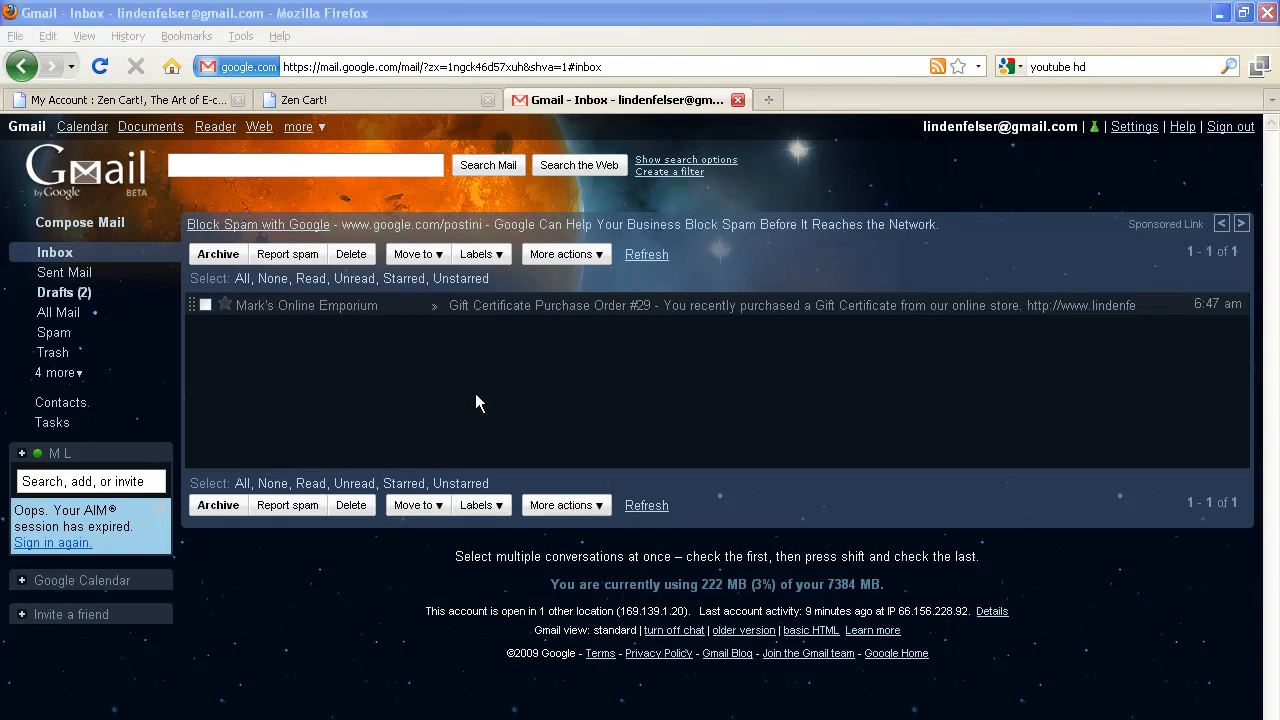
- Read the Gift Certificate Purchase Order email for the $100.00 certificate and return to the store admin
{"action": "left_click", "coordinate": [515, 306]}
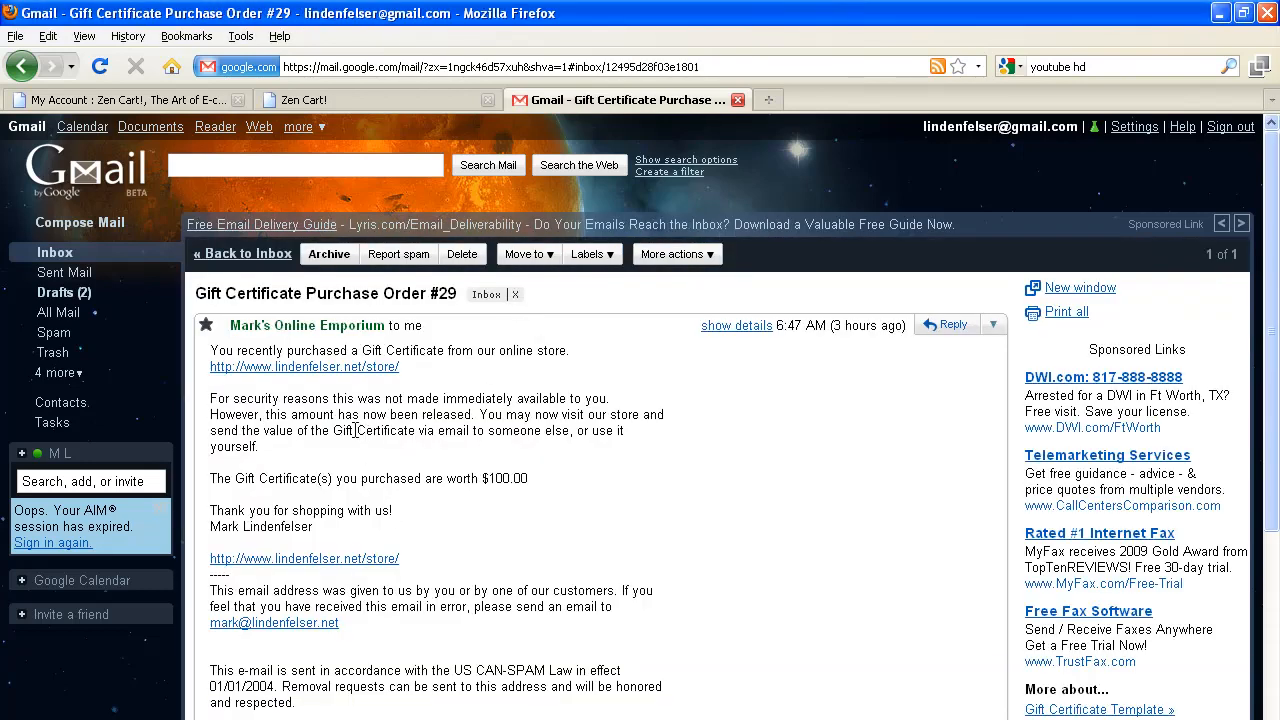
{"action": "scroll", "coordinate": [248, 413], "scroll_direction": "down", "scroll_amount": 1}
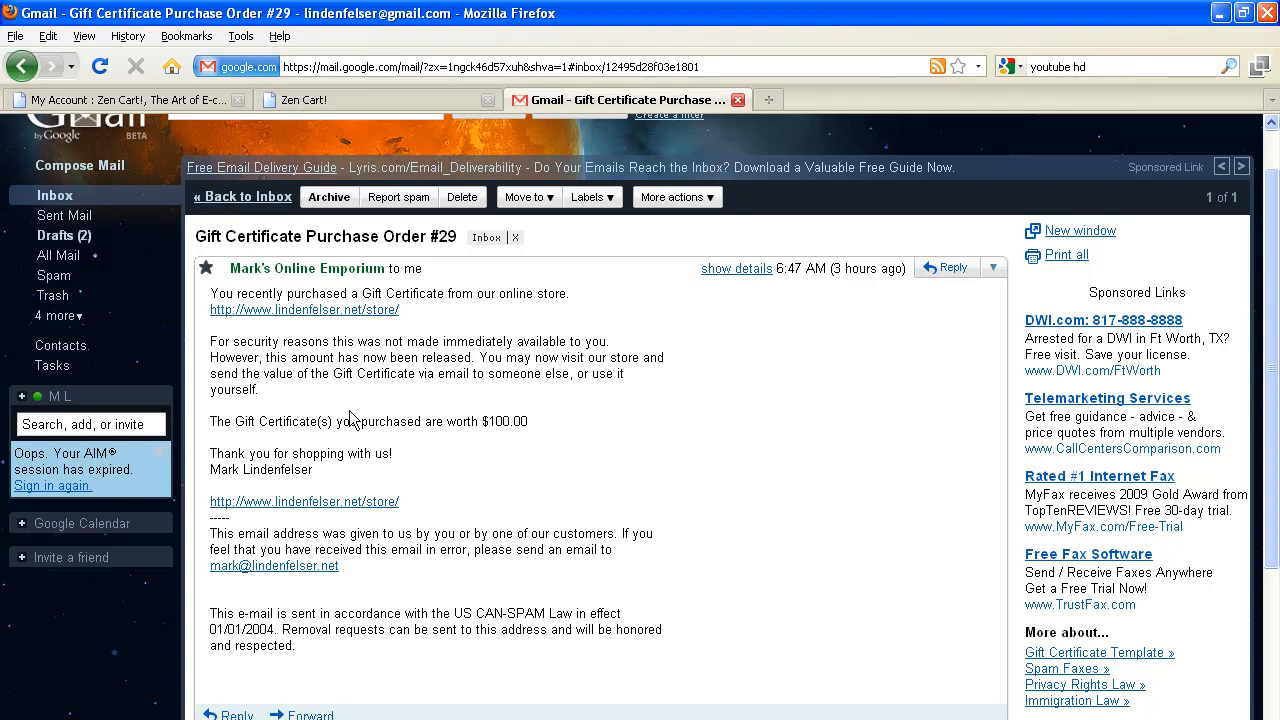
{"action": "left_click", "coordinate": [320, 100]}
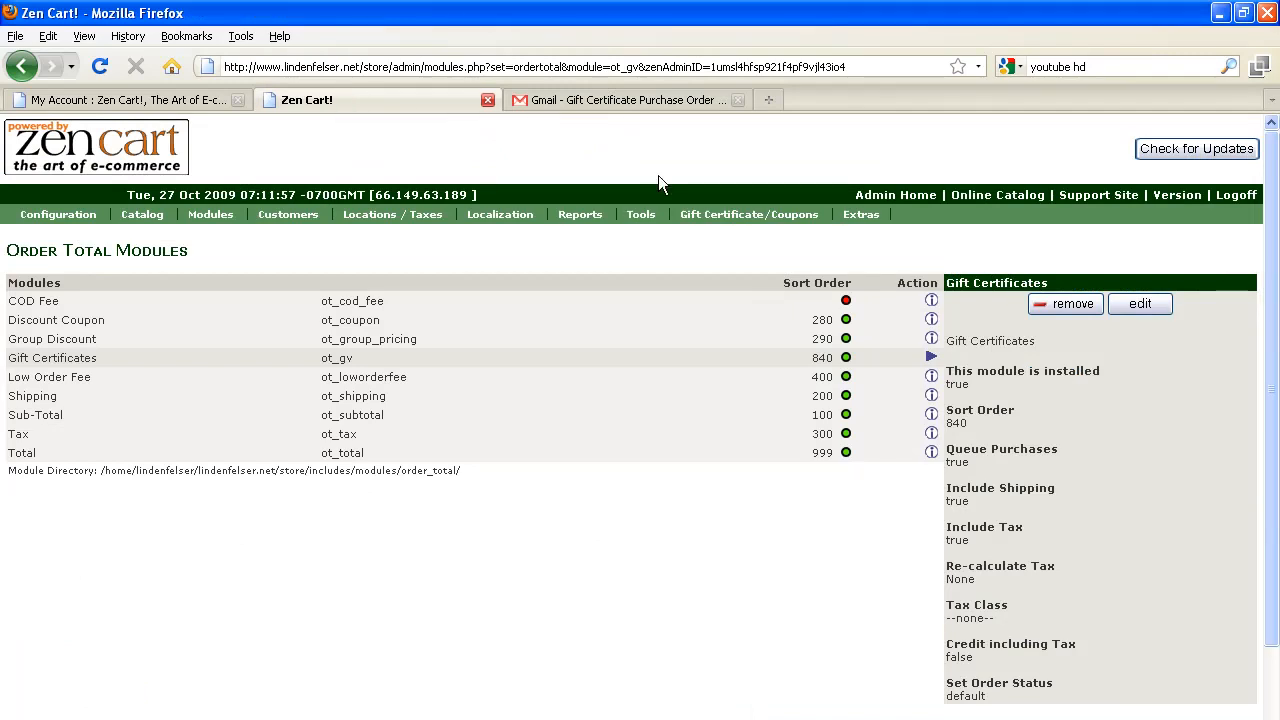
- Release order 30's queued certificate from the Gift Certificates Queue and confirm it
{"action": "left_click", "coordinate": [895, 194]}
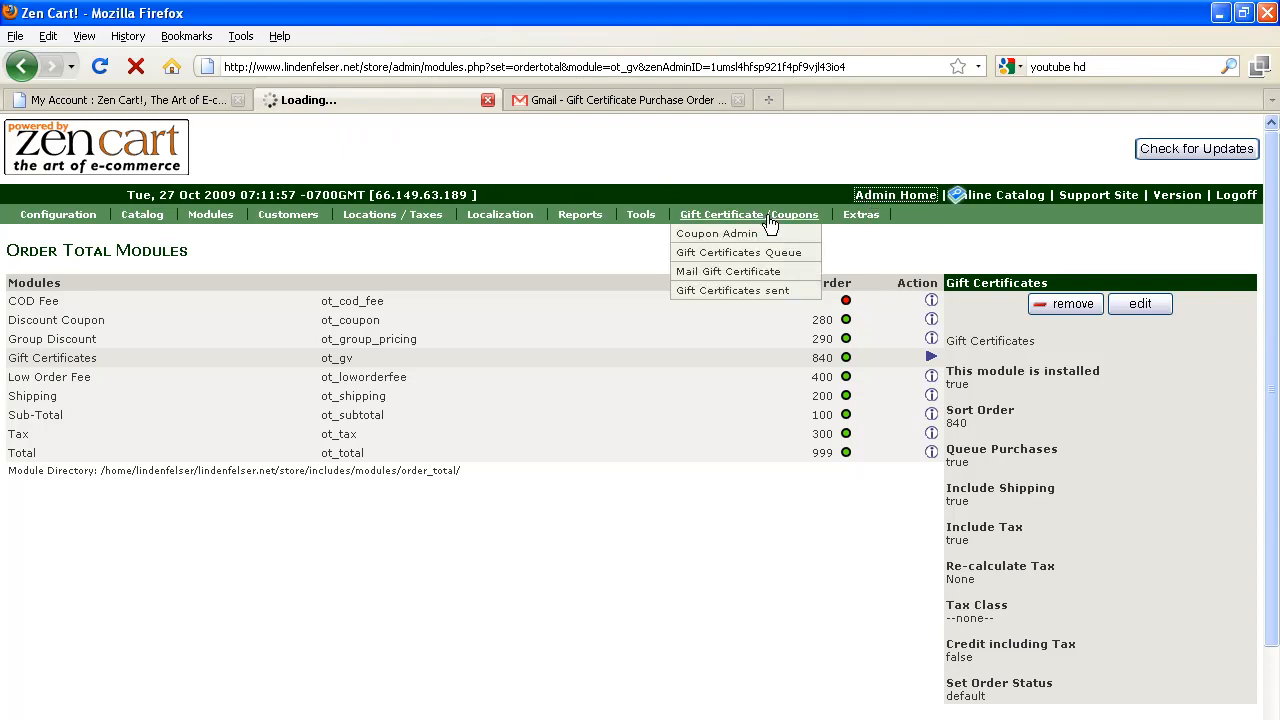
{"action": "mouse_move", "coordinate": [748, 214]}
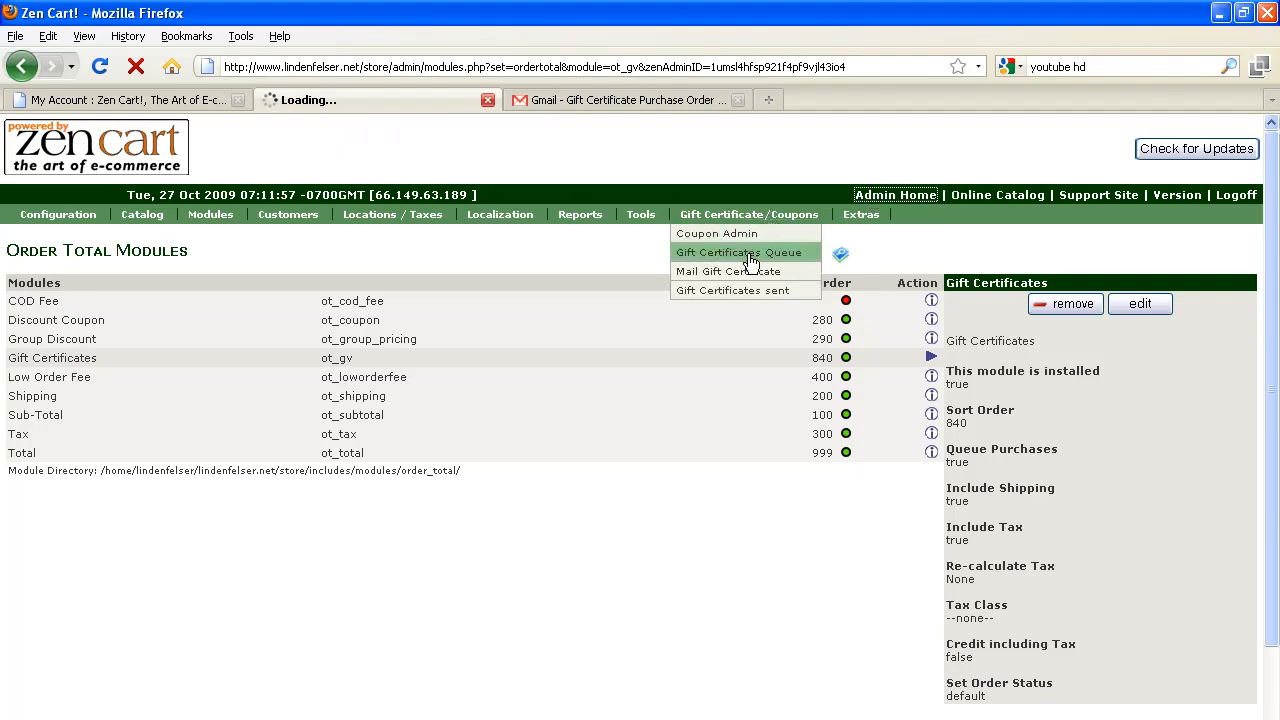
{"action": "left_click", "coordinate": [752, 253]}
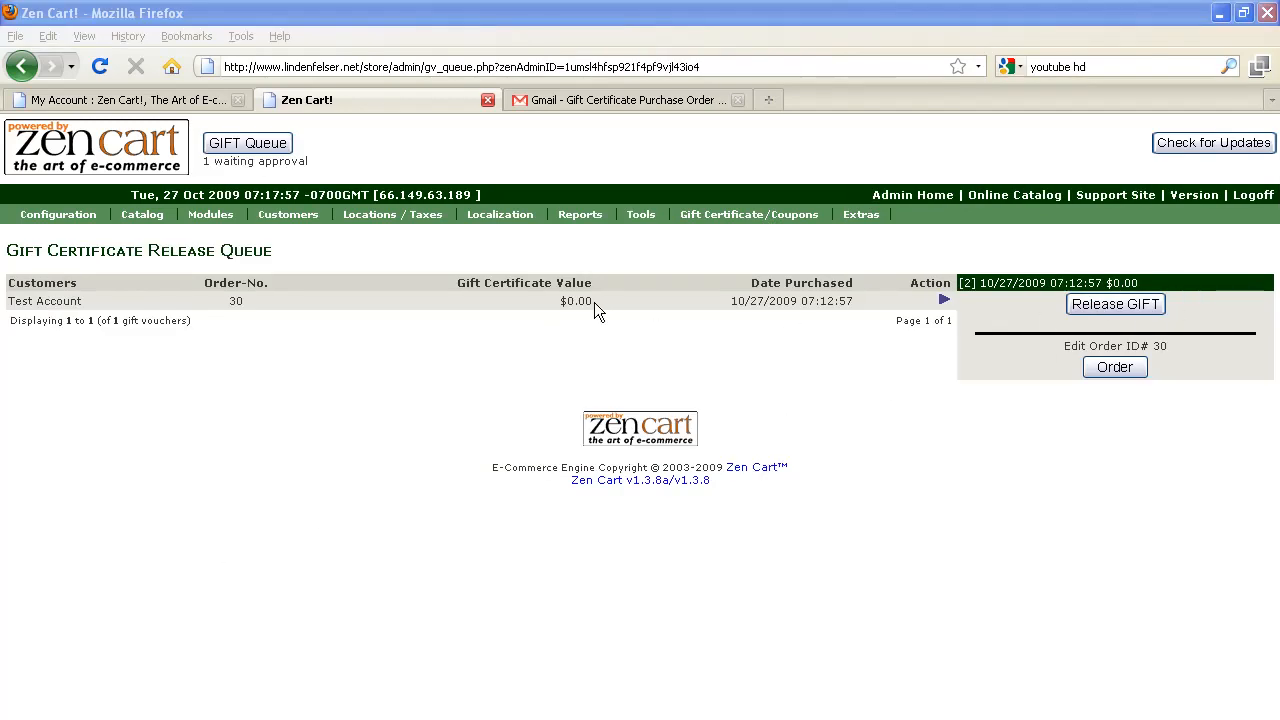
{"action": "left_click", "coordinate": [558, 302]}
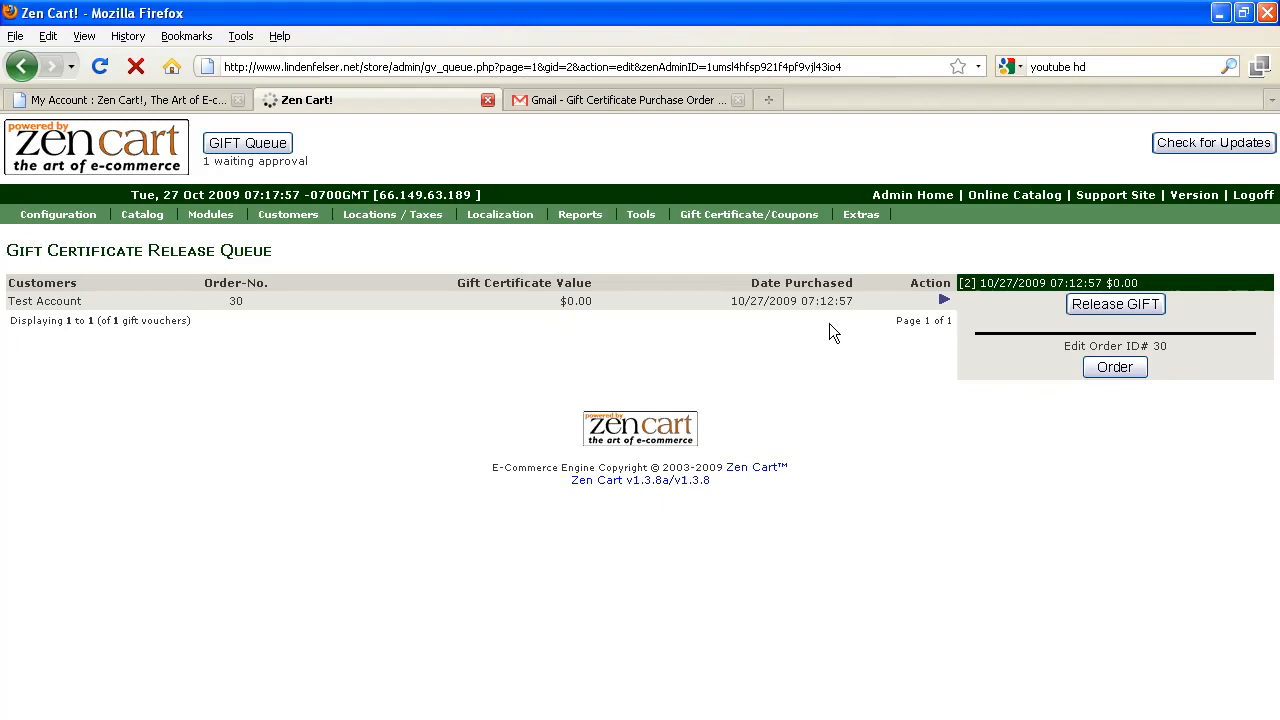
{"action": "left_click", "coordinate": [1156, 312]}
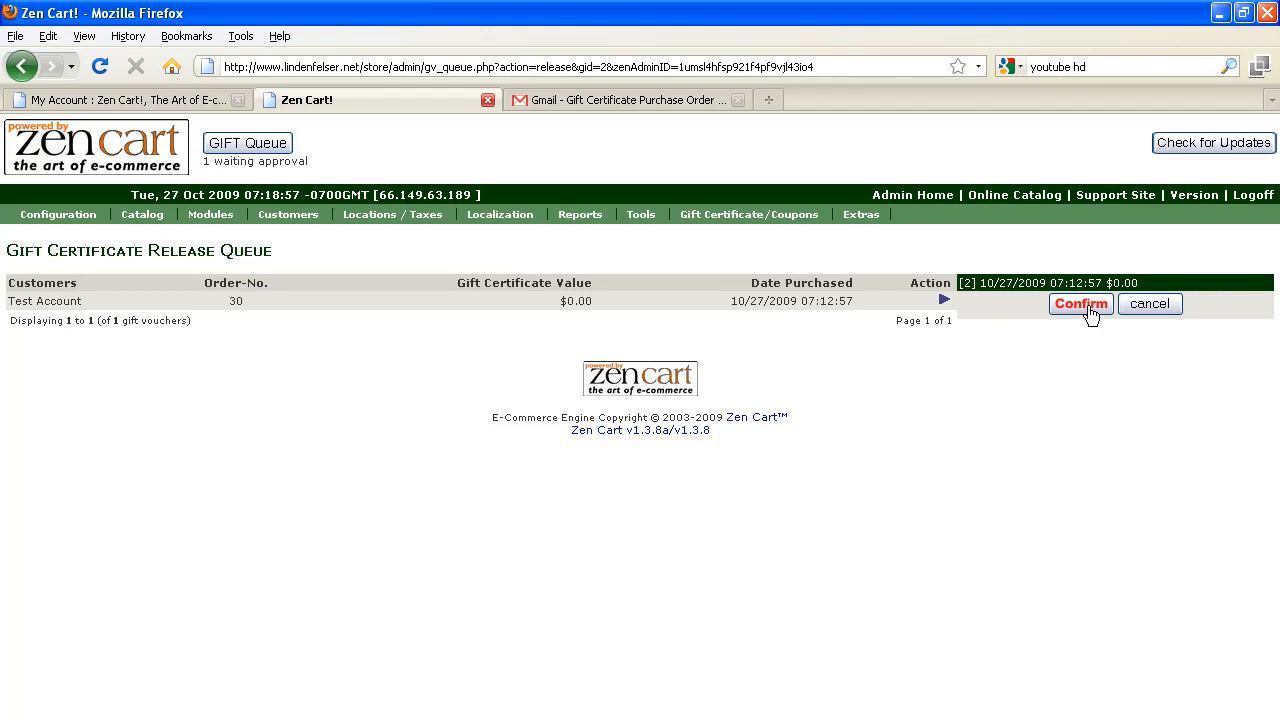
{"action": "left_click", "coordinate": [1081, 304]}
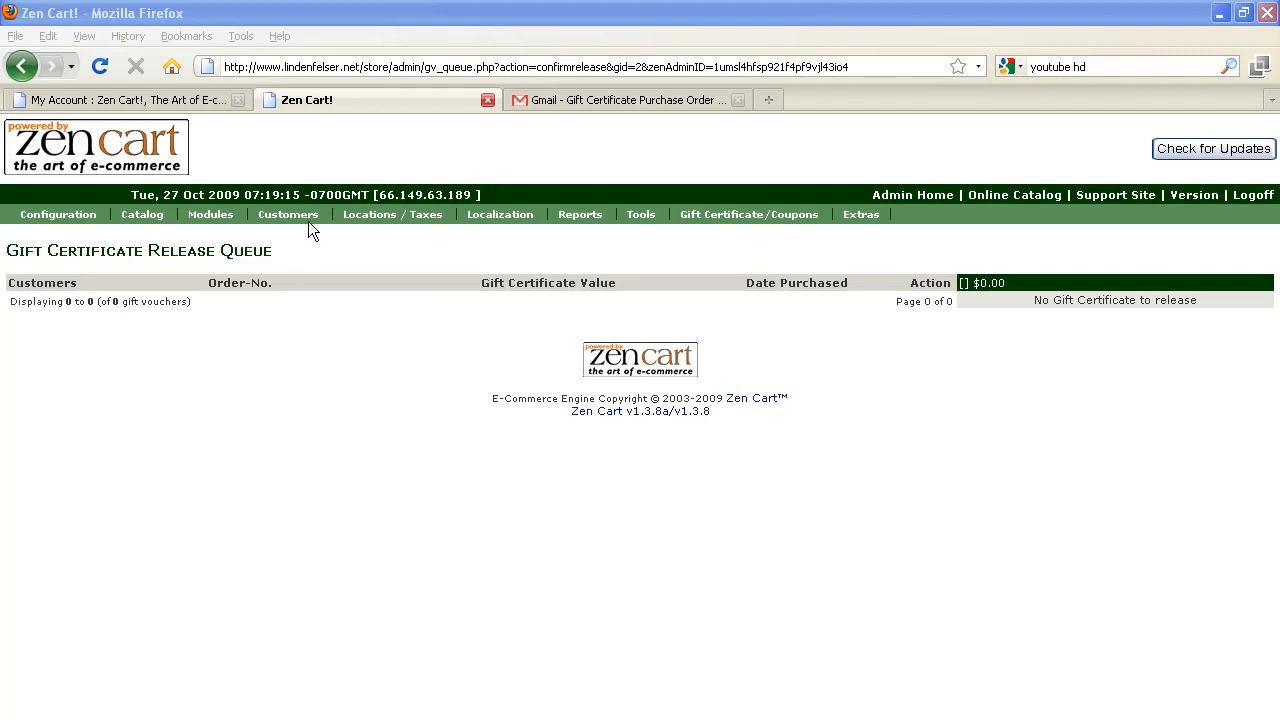
- In the admin customer list, highlight GV balances of $0.00 for Test Account and $100.00 for customer ID 1
{"action": "mouse_move", "coordinate": [288, 214]}
{"action": "left_click", "coordinate": [282, 233]}
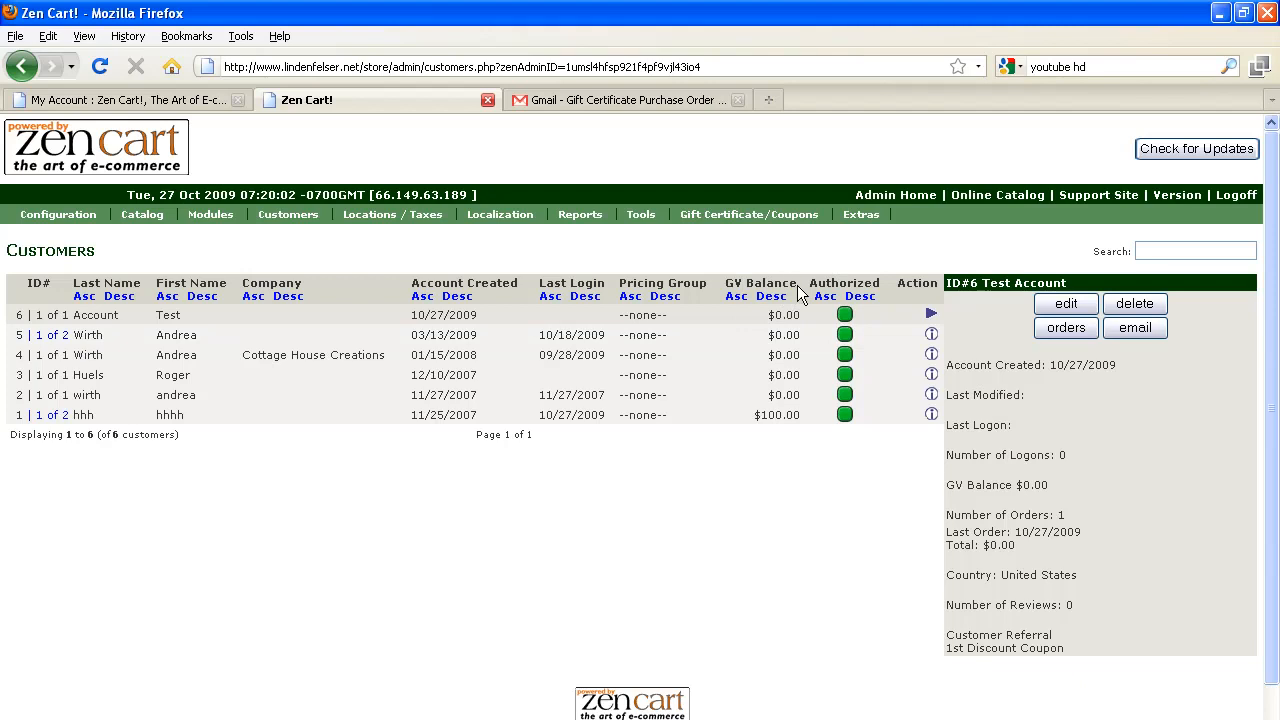
{"action": "left_click_drag", "start_coordinate": [797, 285], "coordinate": [724, 283]}
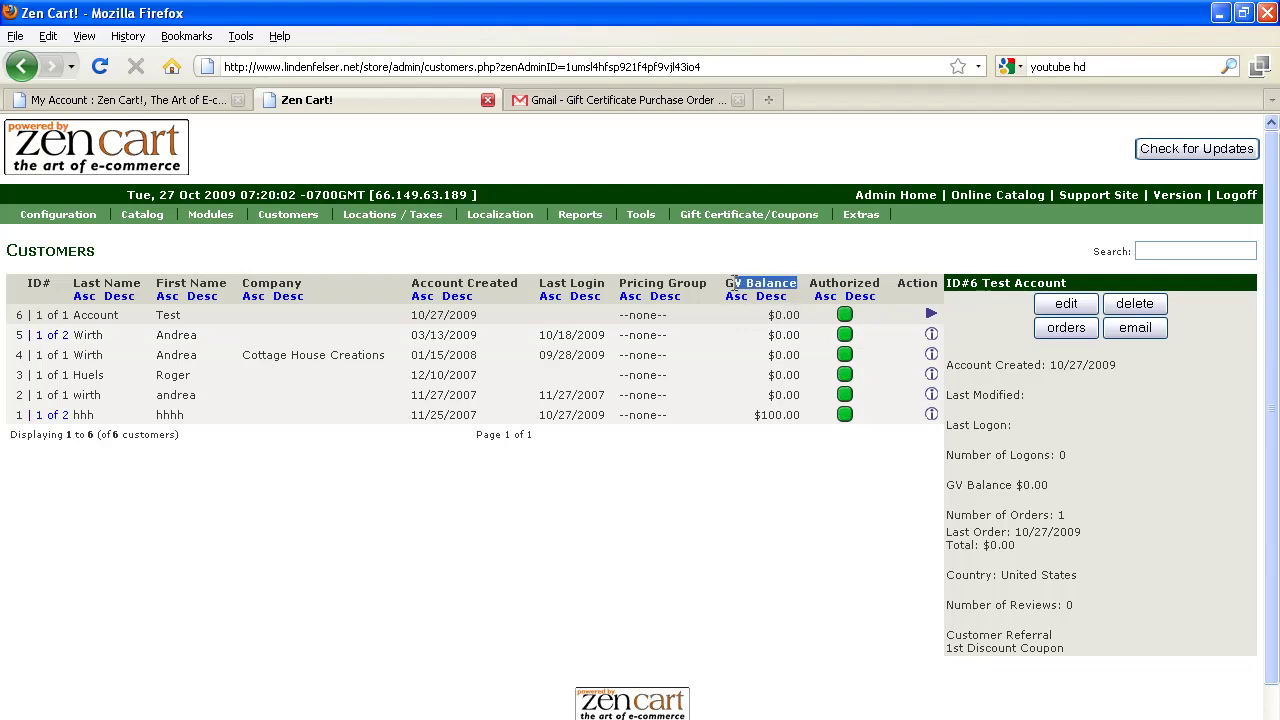
{"action": "double_click", "coordinate": [783, 315]}
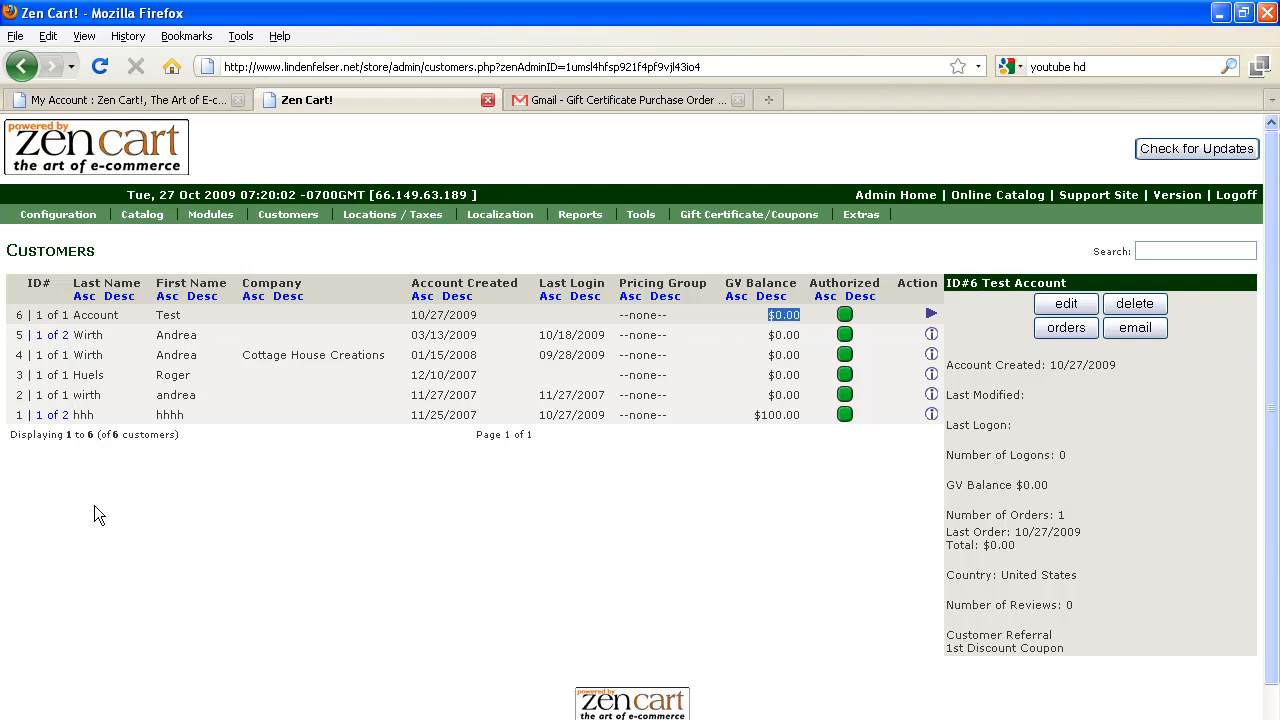
{"action": "left_click_drag", "start_coordinate": [806, 416], "coordinate": [740, 428]}
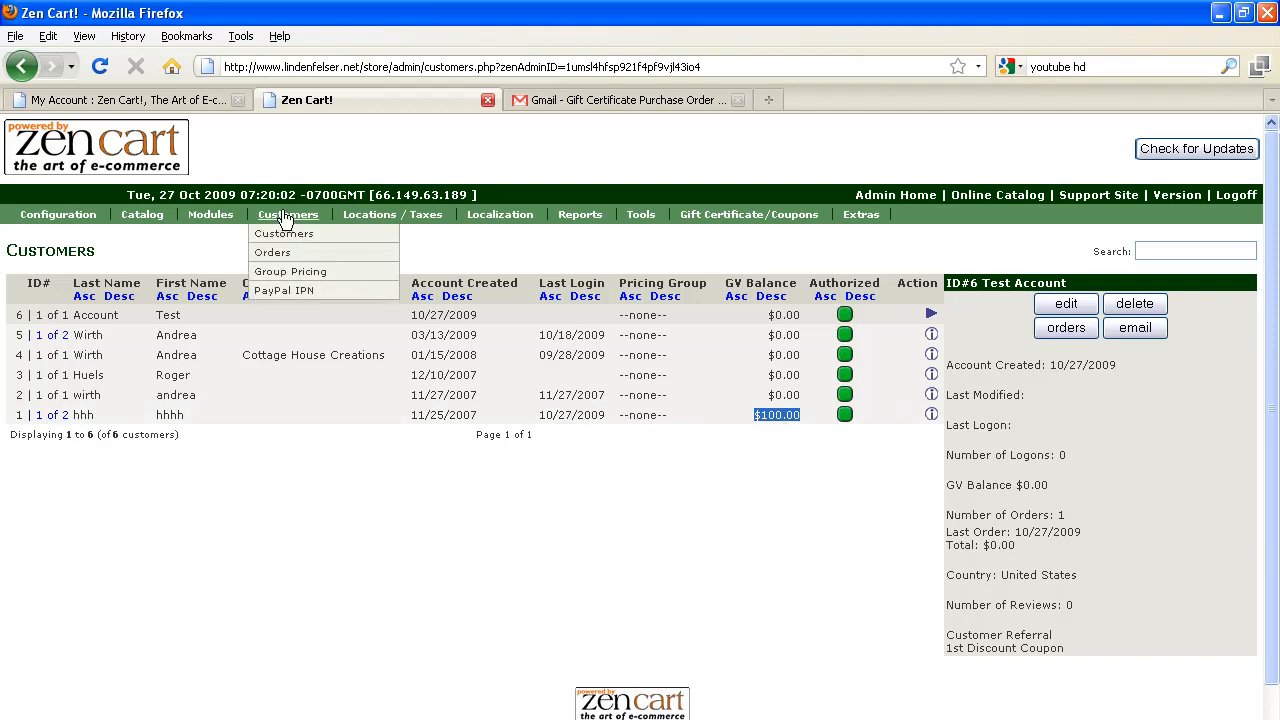
- Reload My Account on the storefront, highlight the $100.00 balance and start sending a gift certificate
{"action": "left_click", "coordinate": [88, 104]}
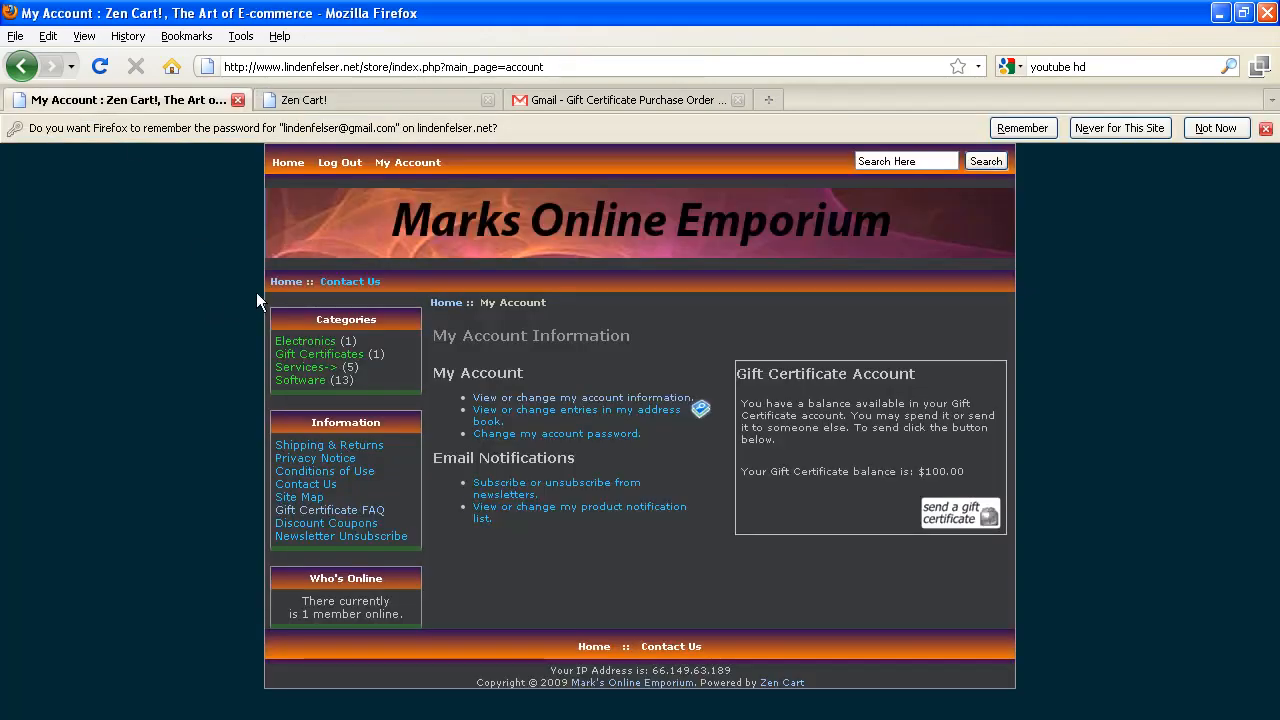
{"action": "left_click", "coordinate": [400, 164]}
{"action": "left_click_drag", "start_coordinate": [957, 471], "coordinate": [899, 471]}
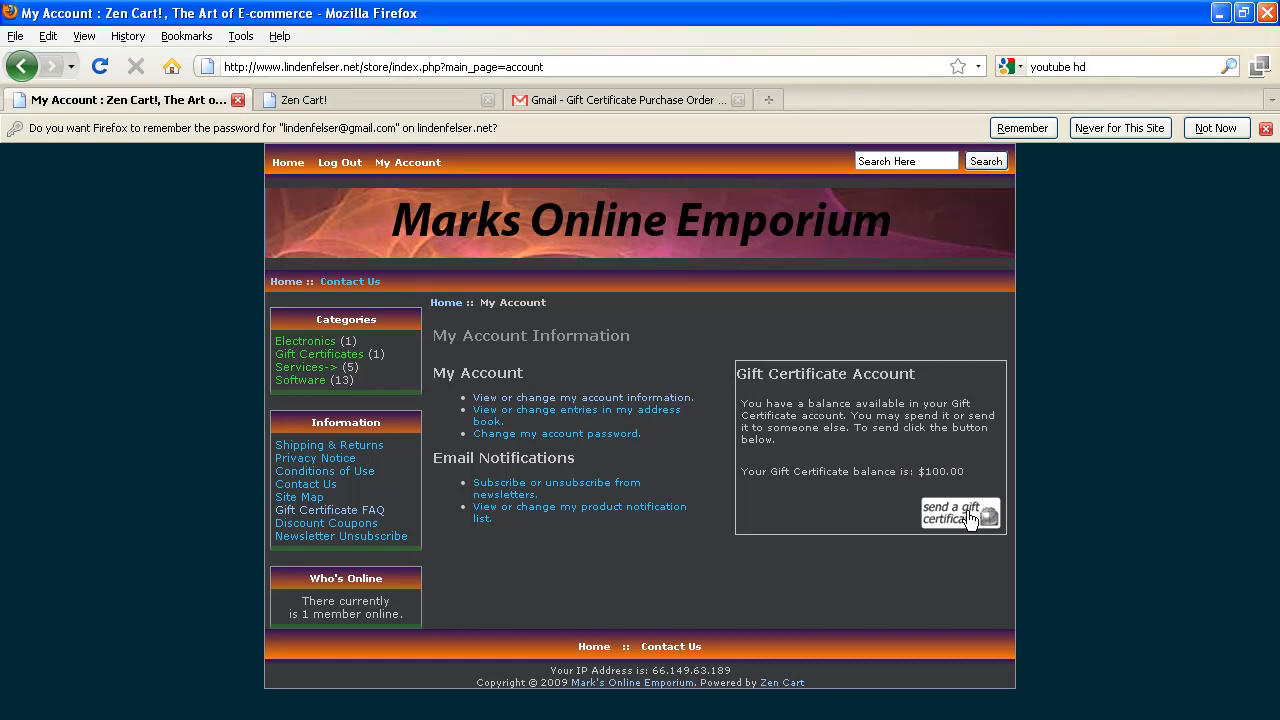
{"action": "left_click", "coordinate": [960, 513]}
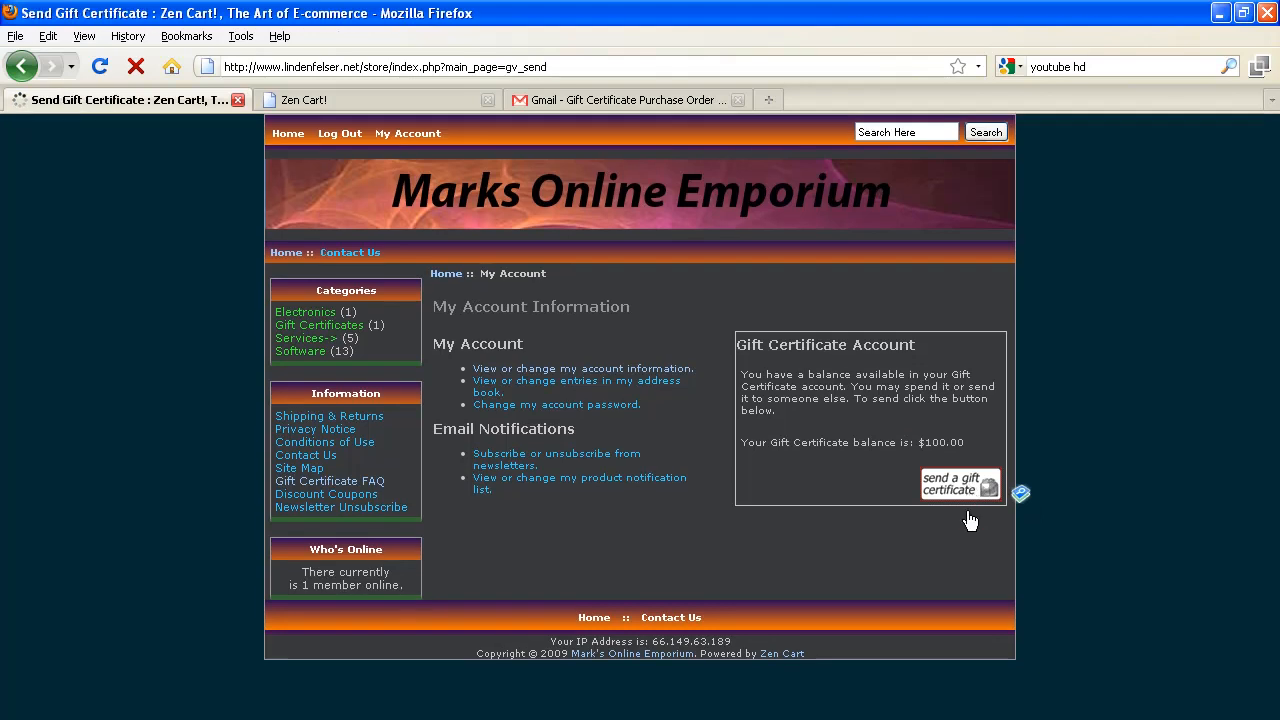